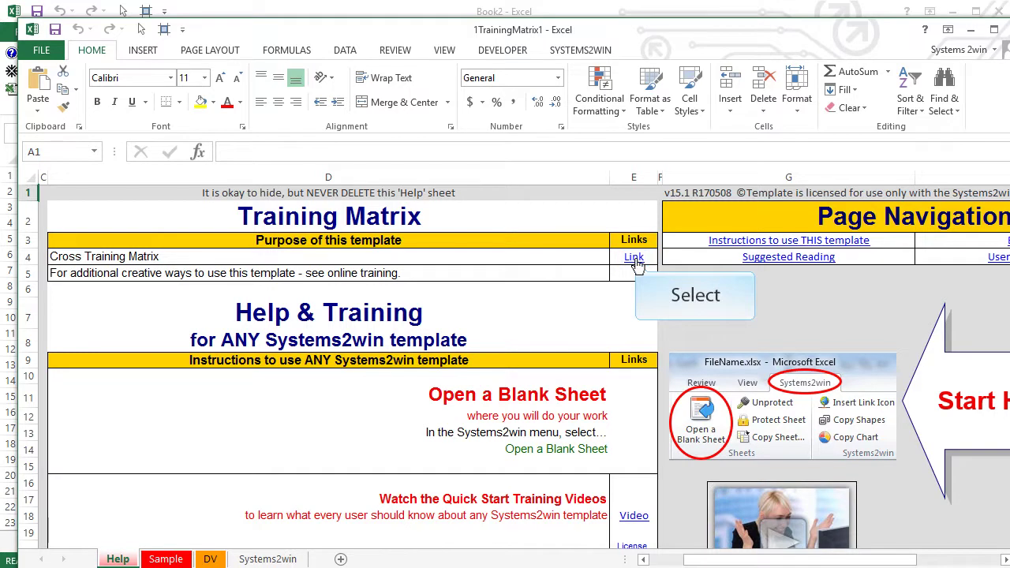
# Open the Training Matrix online training page from the Help sheet and from the Sample sheet, and look through its content.
pyautogui.click(637, 265)
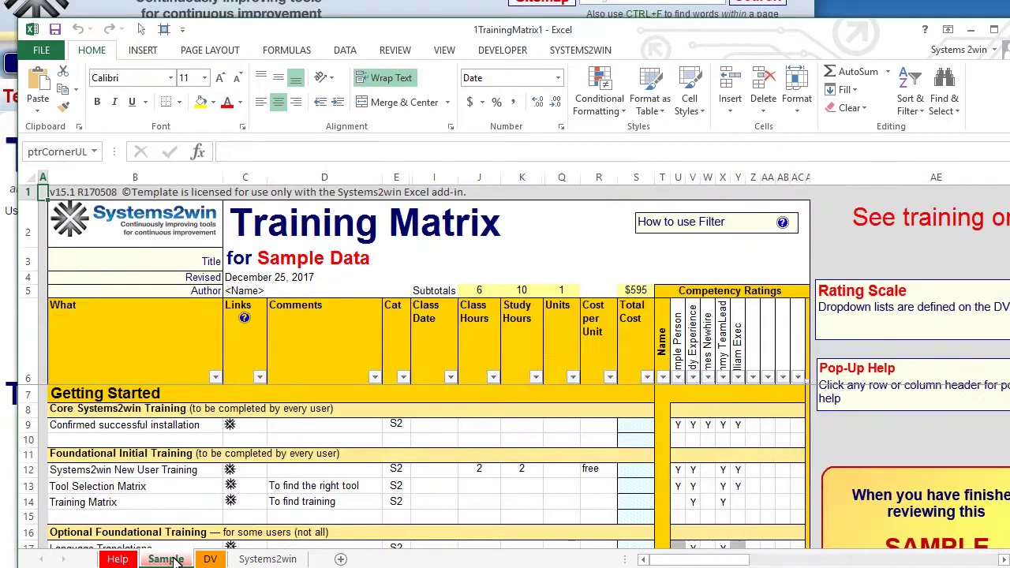
pyautogui.click(165, 558)
pyautogui.moveTo(710, 559); pyautogui.dragTo(754, 560)
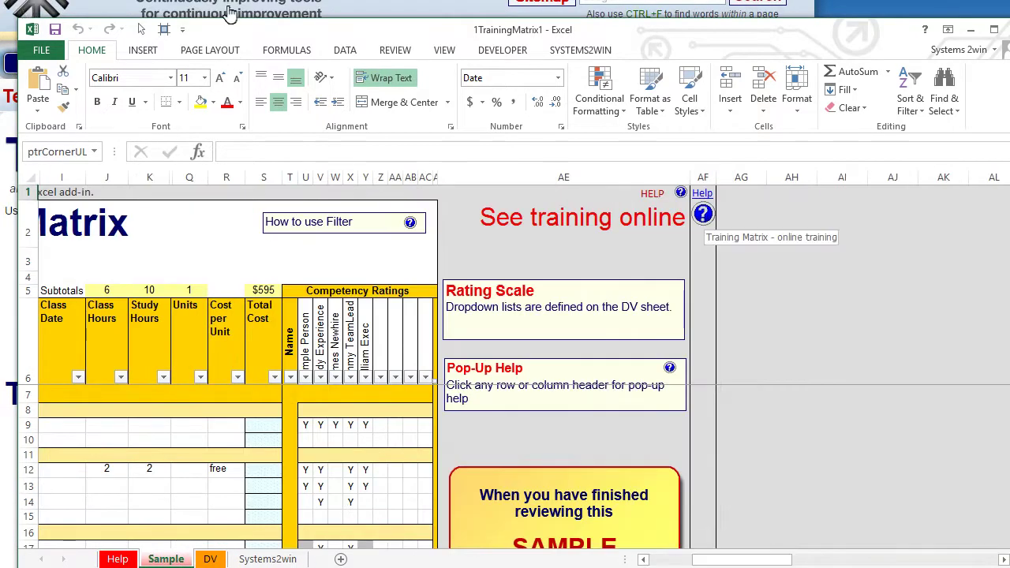
pyautogui.click(705, 214)
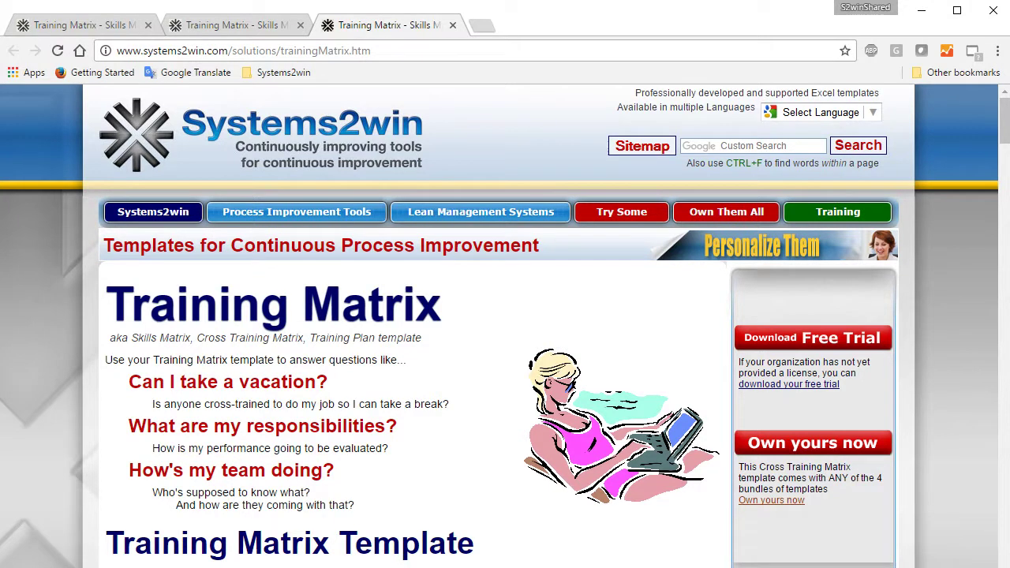
pyautogui.scroll(-6, 505, 323)
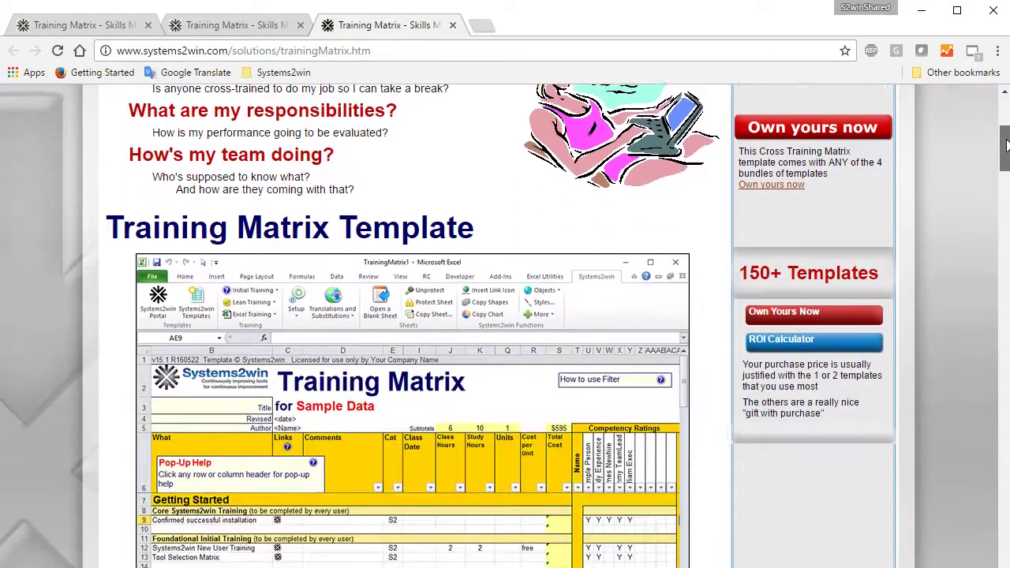
pyautogui.scroll(-7, 505, 323)
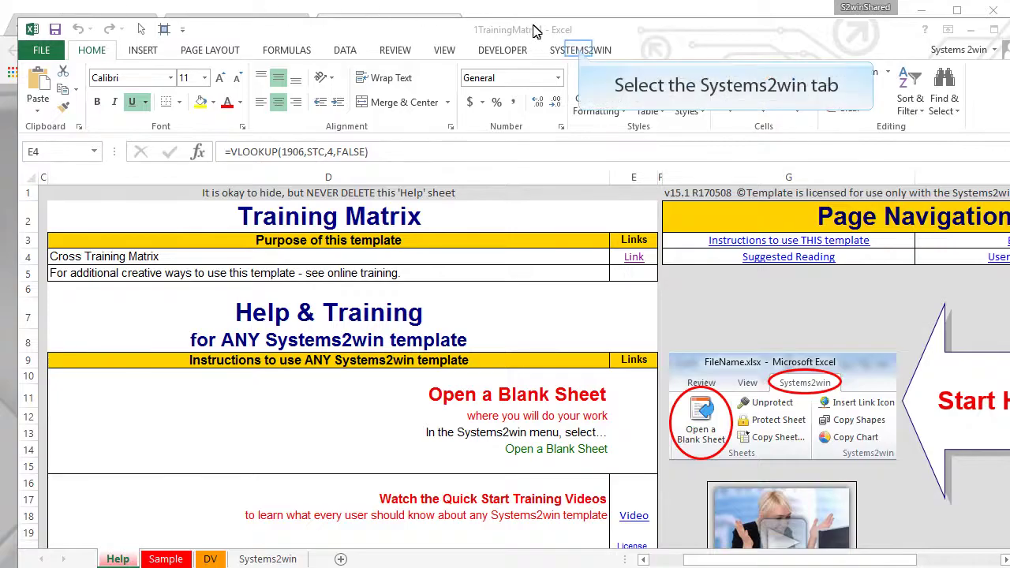
# Open a blank Training Matrix sheet with the Systems2win add-in and dismiss the rename reminder.
pyautogui.click(580, 52)
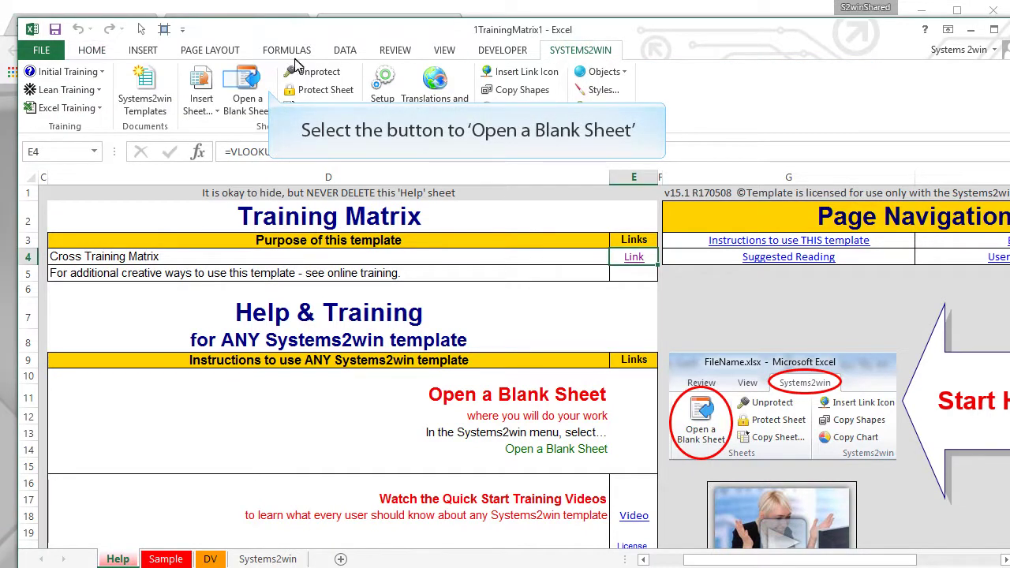
pyautogui.click(244, 80)
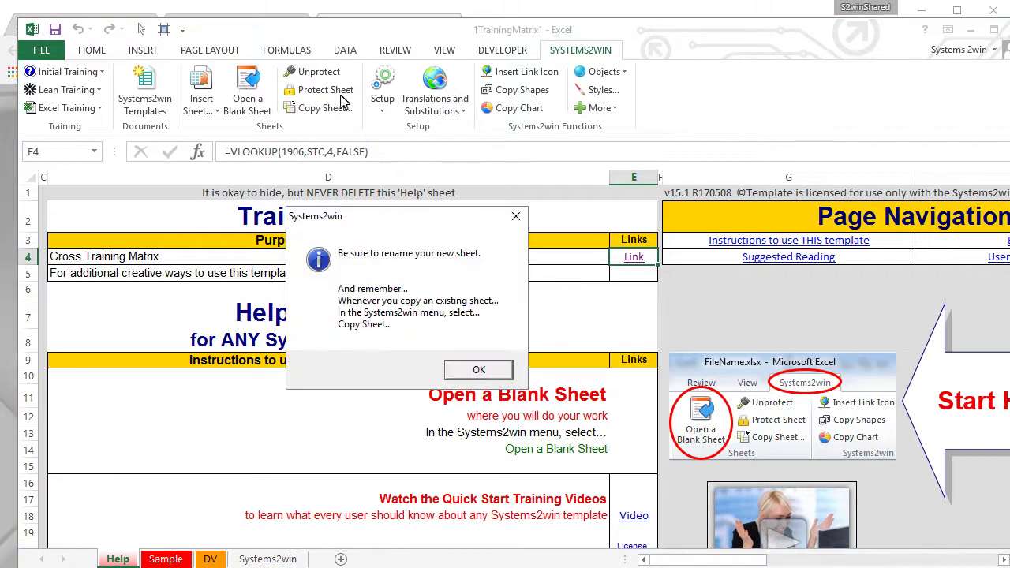
pyautogui.click(481, 370)
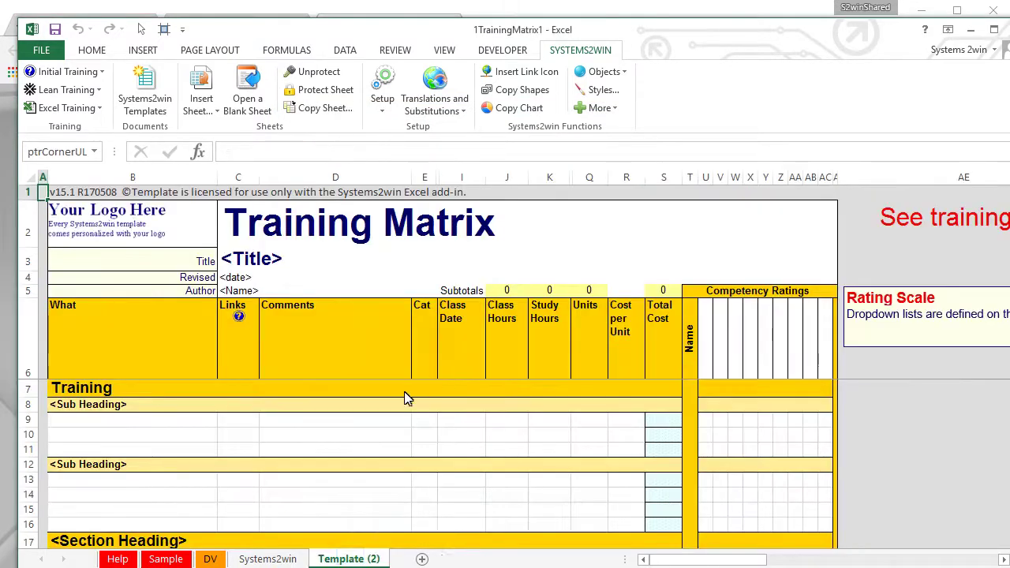
# Rename the new Template (2) sheet as My Team.
pyautogui.rightClick(352, 558)
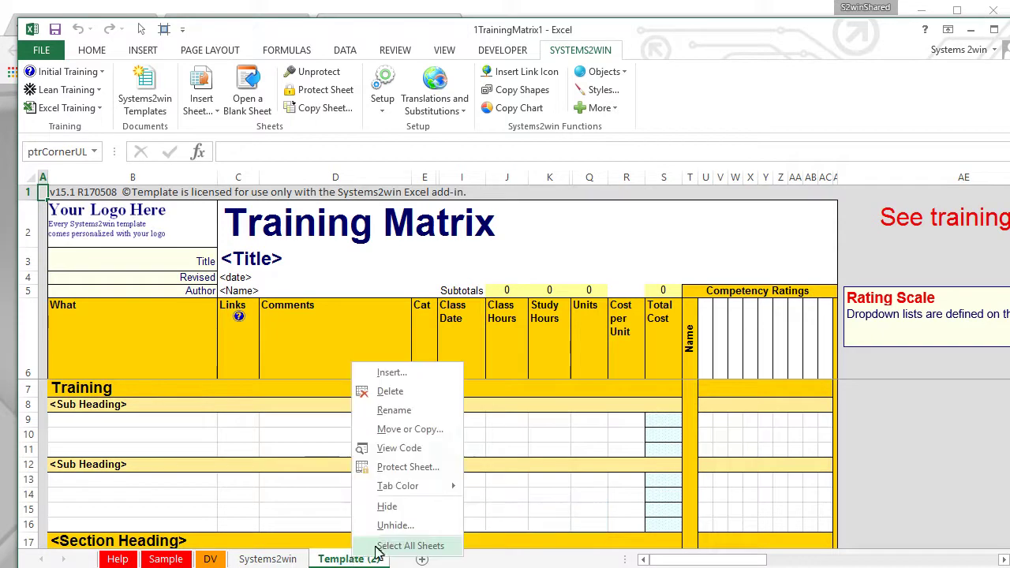
pyautogui.click(392, 411)
pyautogui.write('My')
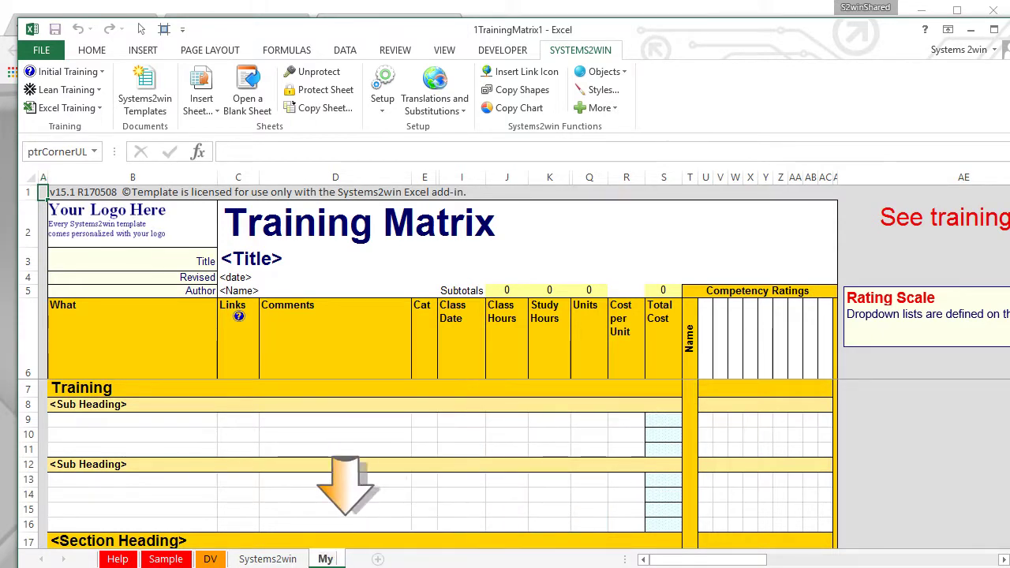
pyautogui.write(' Team')
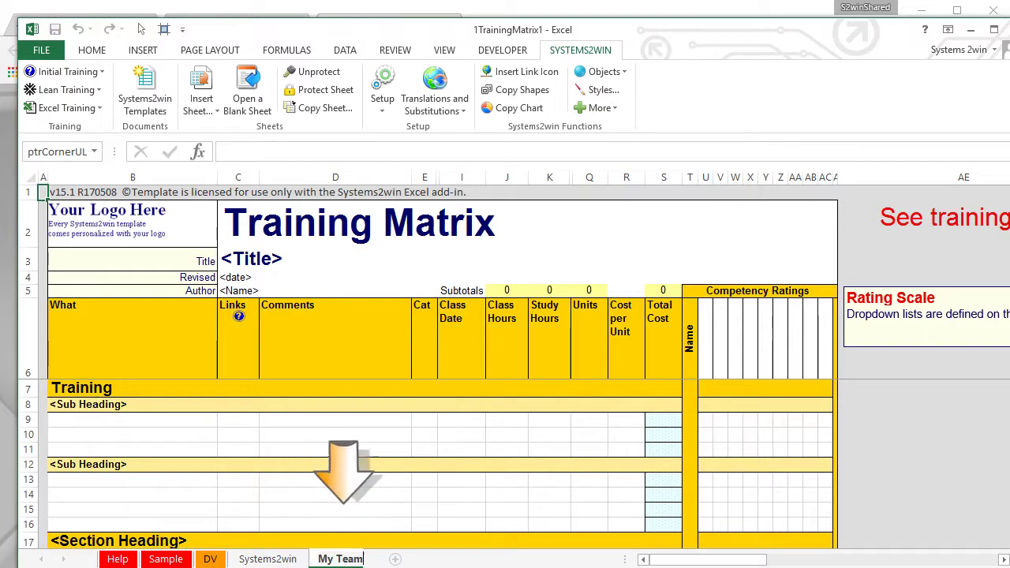
pyautogui.press('Return')
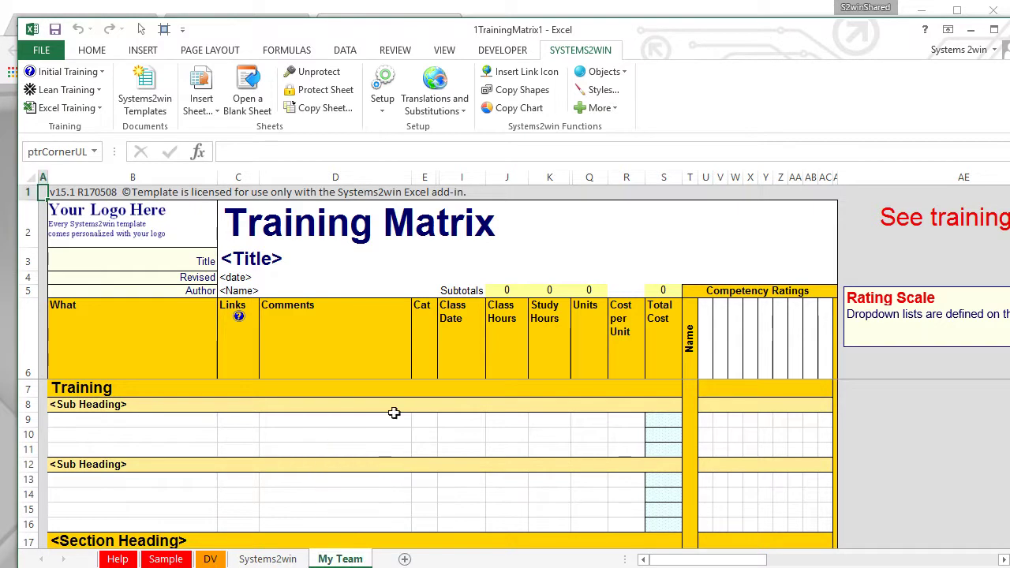
# Replace the <Title> placeholder in cell C3 with Anything.
pyautogui.click(259, 259)
pyautogui.write('Anything')
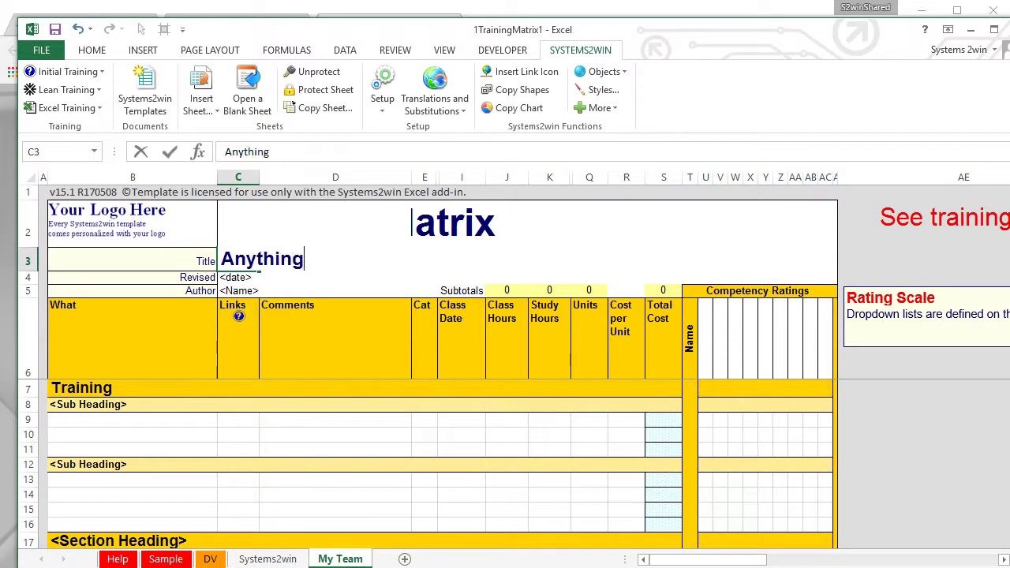
pyautogui.hotkey('ctrl', 'Return')
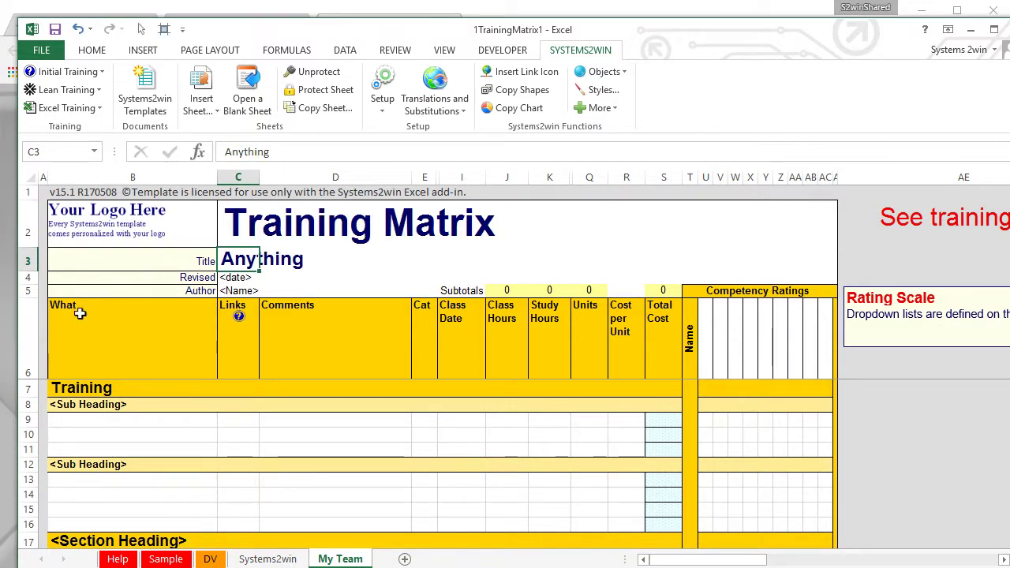
# Replace the first <Sub Heading> placeholder in cell B8, under Training, with Anything.
pyautogui.click(54, 404)
pyautogui.write('Any')
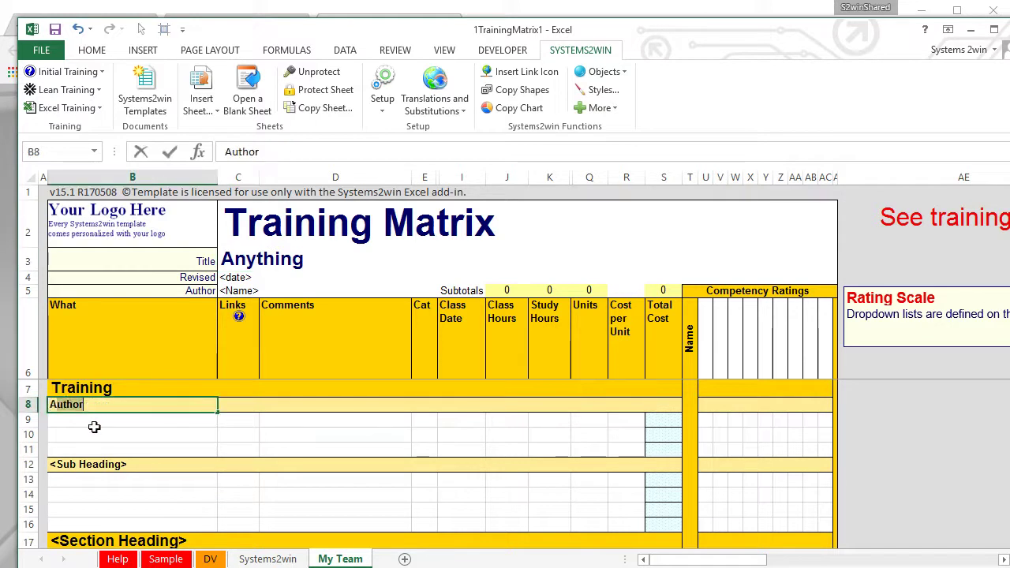
pyautogui.write('thin')
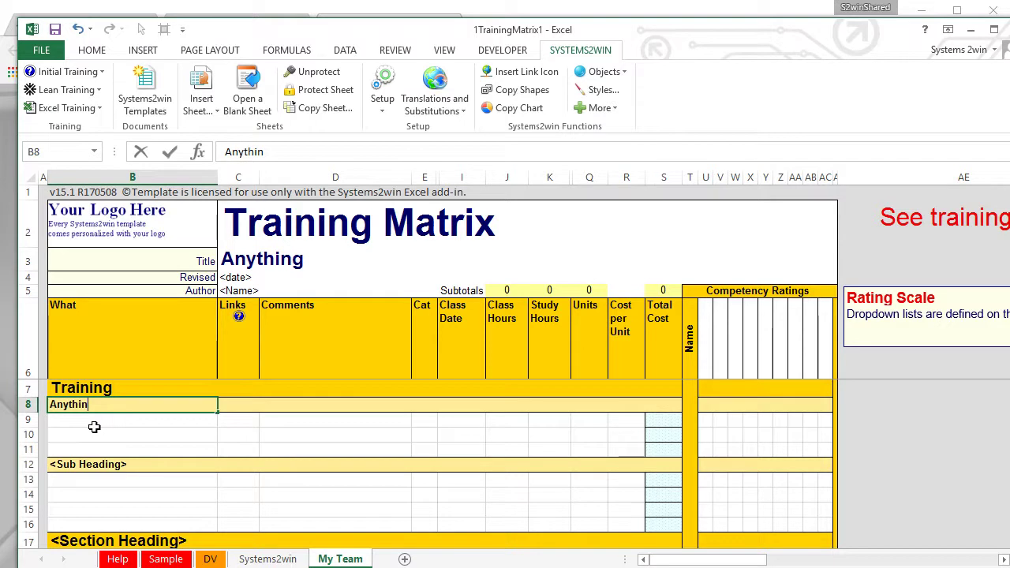
pyautogui.write('g')
pyautogui.hotkey('ctrl', 'Return')
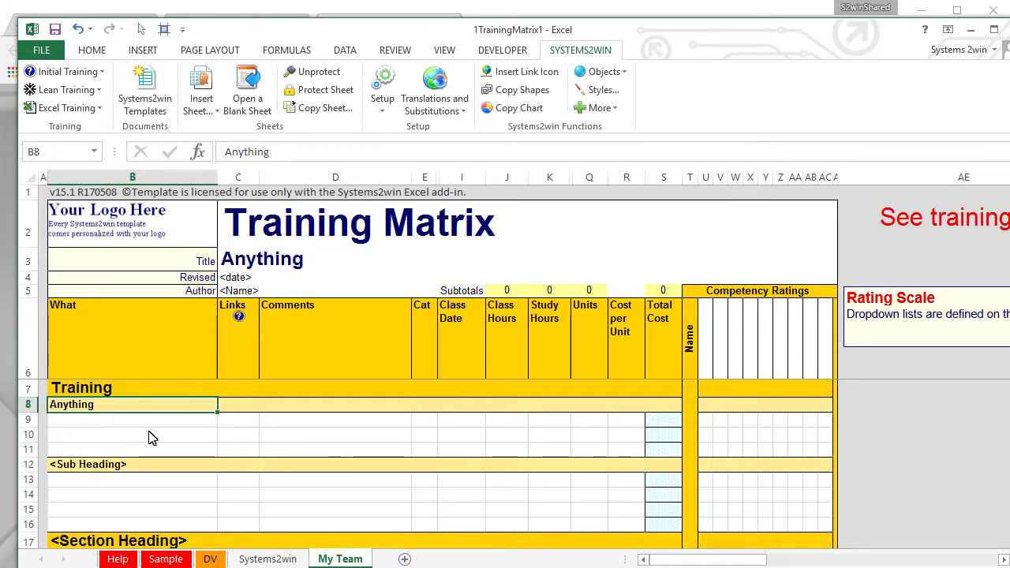
# On the Systems2win sheet, enter two people's first names in the Competency Ratings name cells U6 and V6.
pyautogui.click(266, 560)
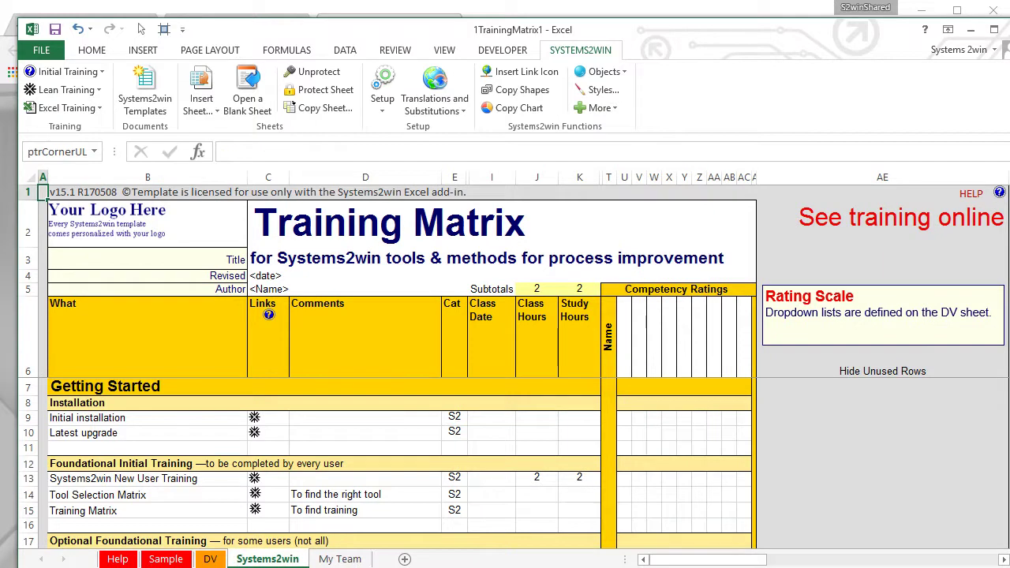
pyautogui.moveTo(1001, 184); pyautogui.dragTo(1002, 196)
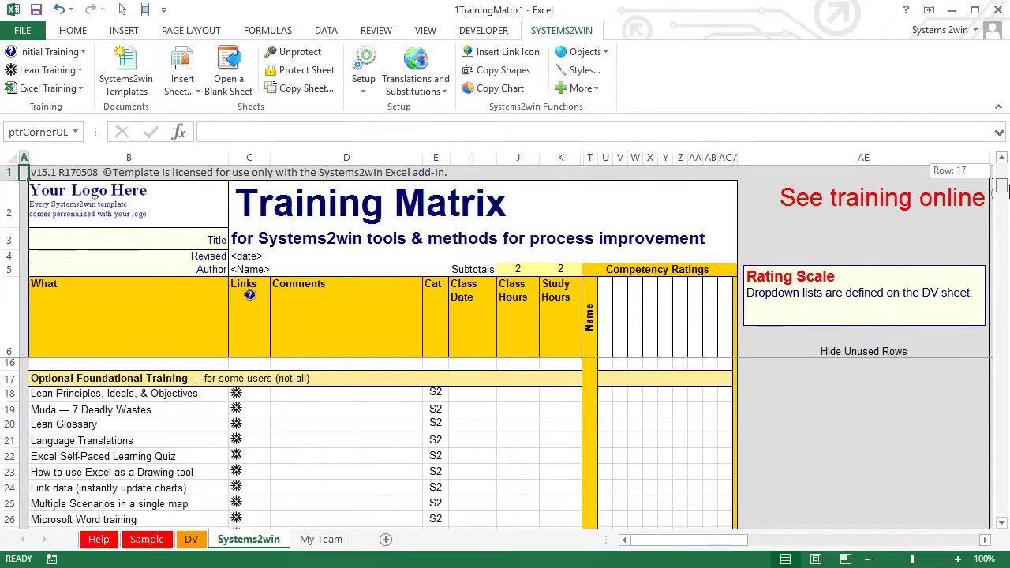
pyautogui.click(249, 157)
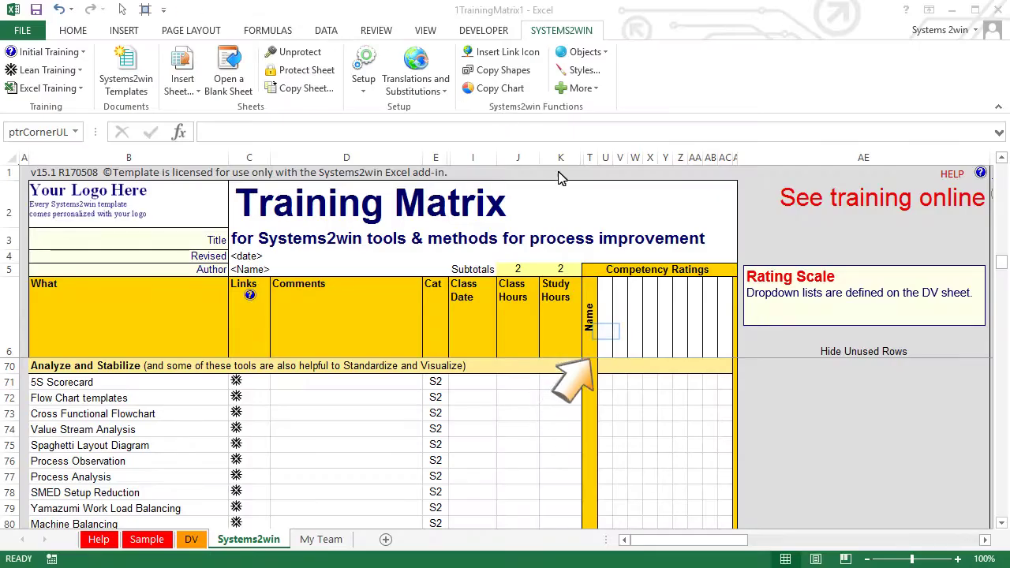
pyautogui.click(606, 337)
pyautogui.write('Jac')
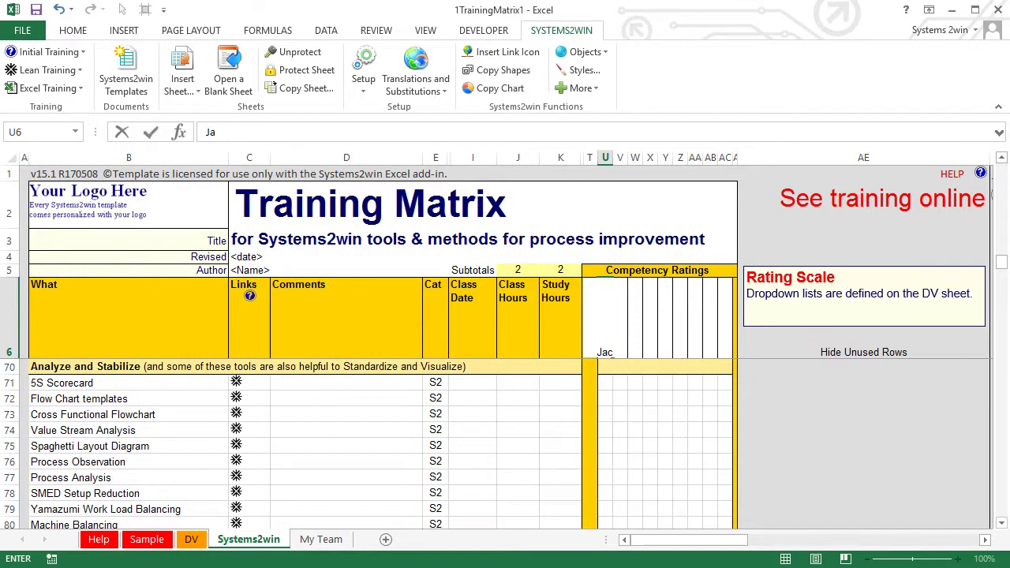
pyautogui.write('k')
pyautogui.press('Tab')
pyautogui.write('Jill')
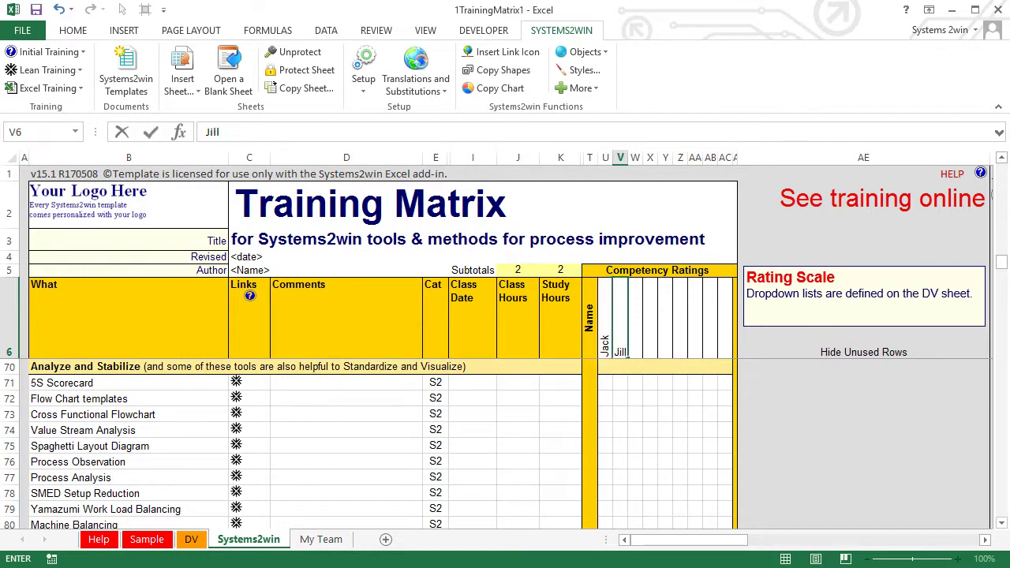
pyautogui.hotkey('ctrl', 'Return')
# Set the first person's competency rating for 5S Scorecard in cell U71 to the dot code.
pyautogui.click(605, 384)
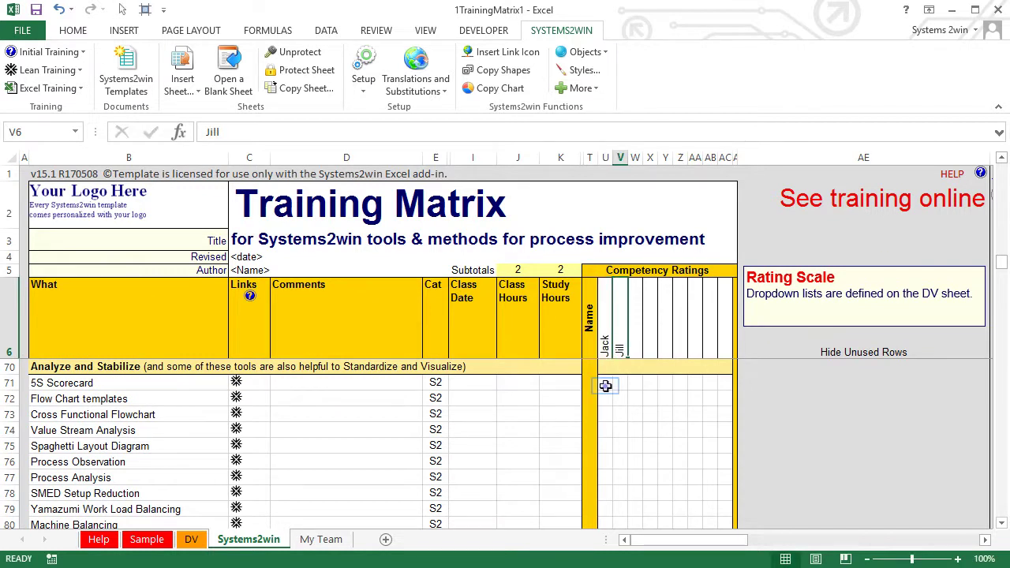
pyautogui.click(606, 385)
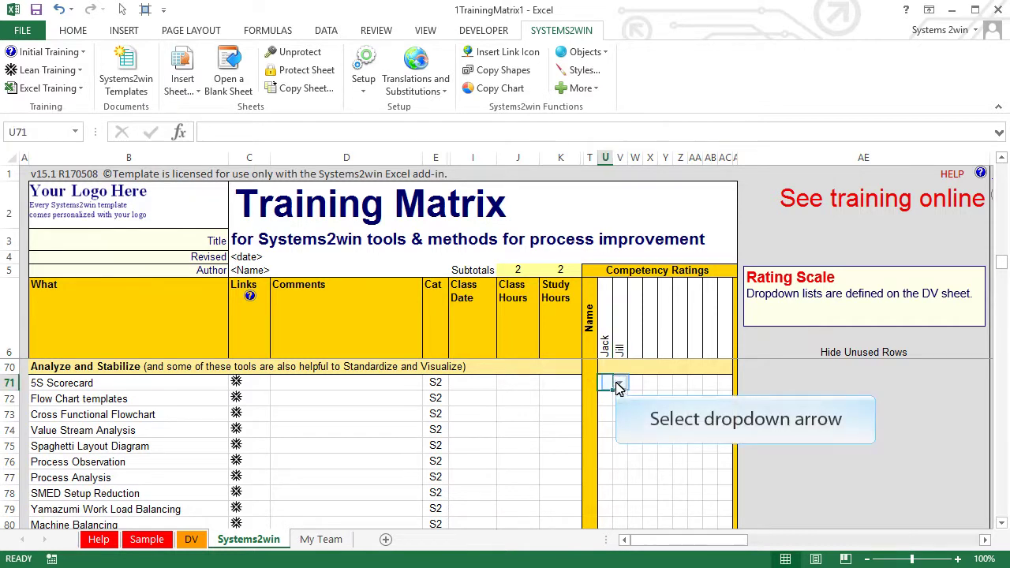
pyautogui.click(619, 385)
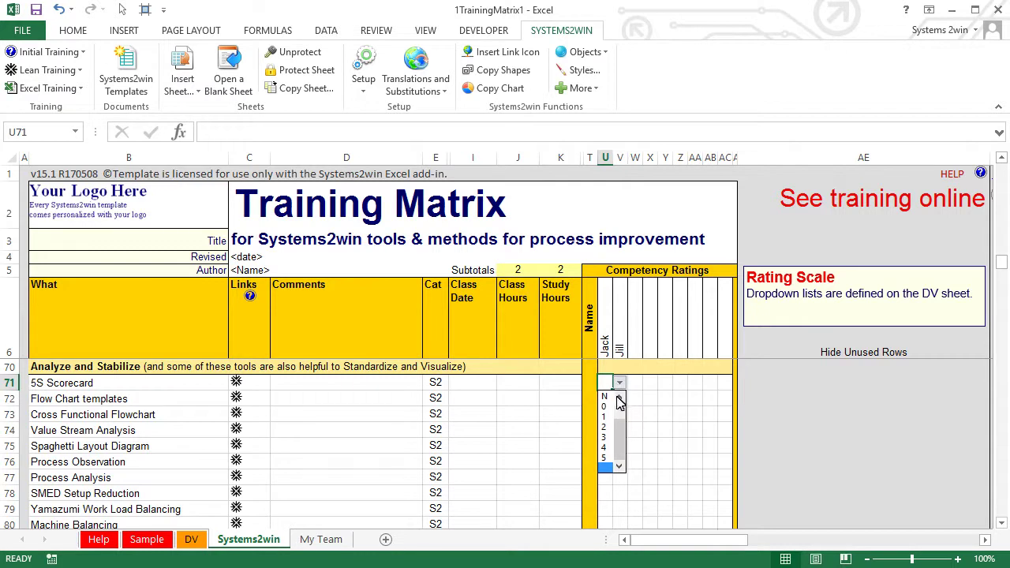
pyautogui.moveTo(619, 447); pyautogui.dragTo(626, 410)
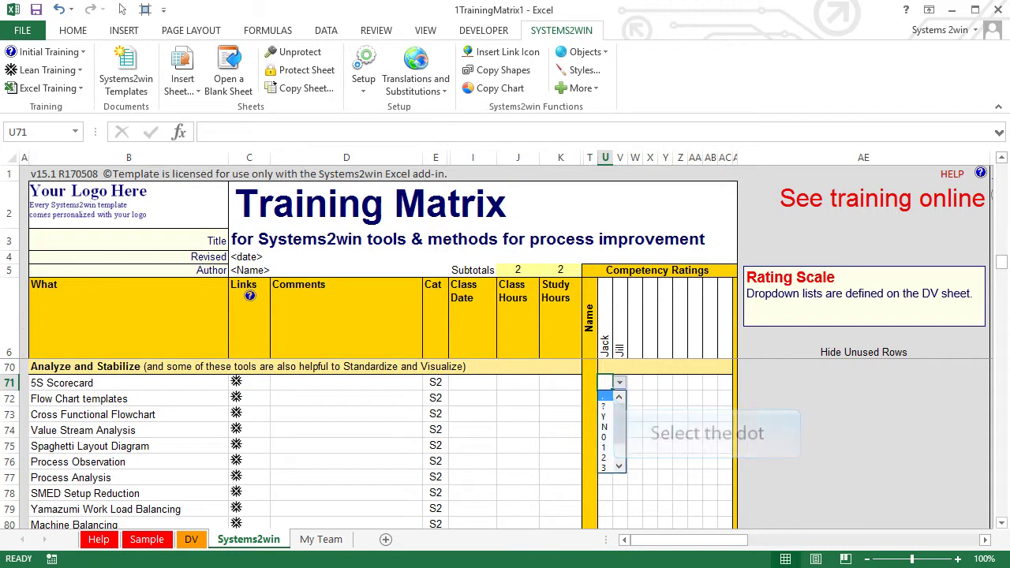
pyautogui.press('Return')
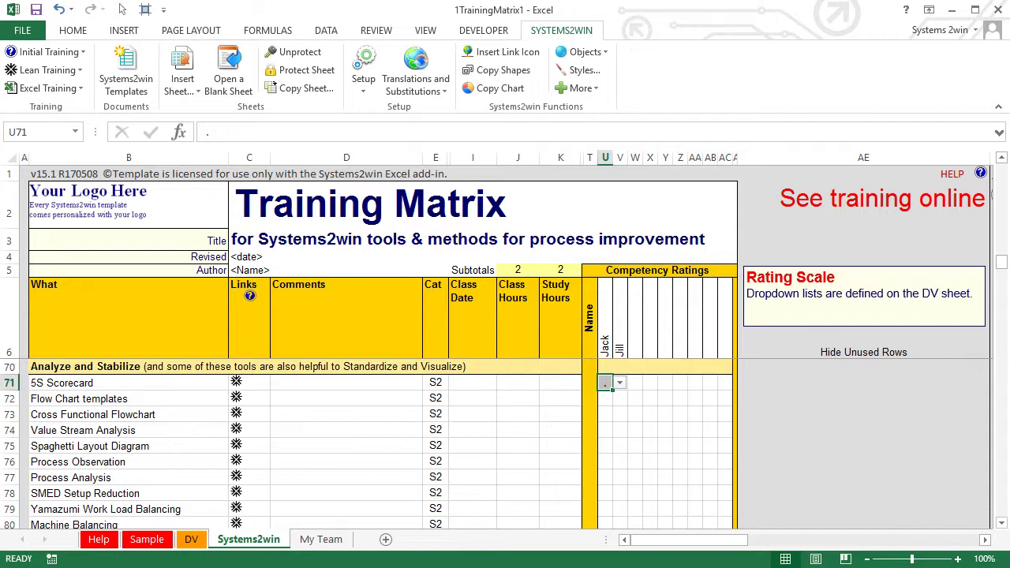
# Set the second person's 5S Scorecard rating in cell V71 to 3 and view the rating scale definitions on the DV sheet.
pyautogui.press('Right')
pyautogui.hotkey('alt', 'Down')
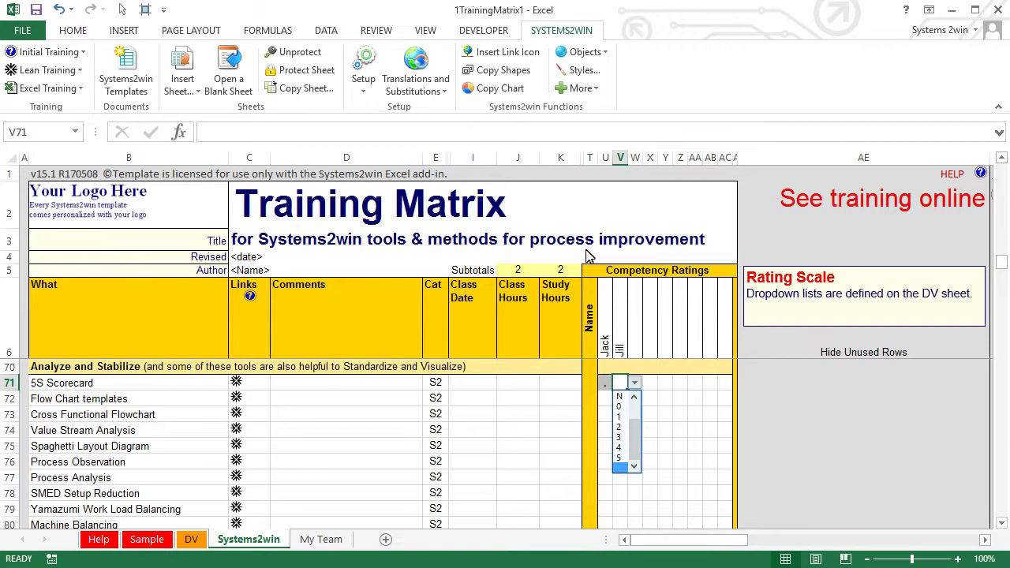
pyautogui.click(622, 437)
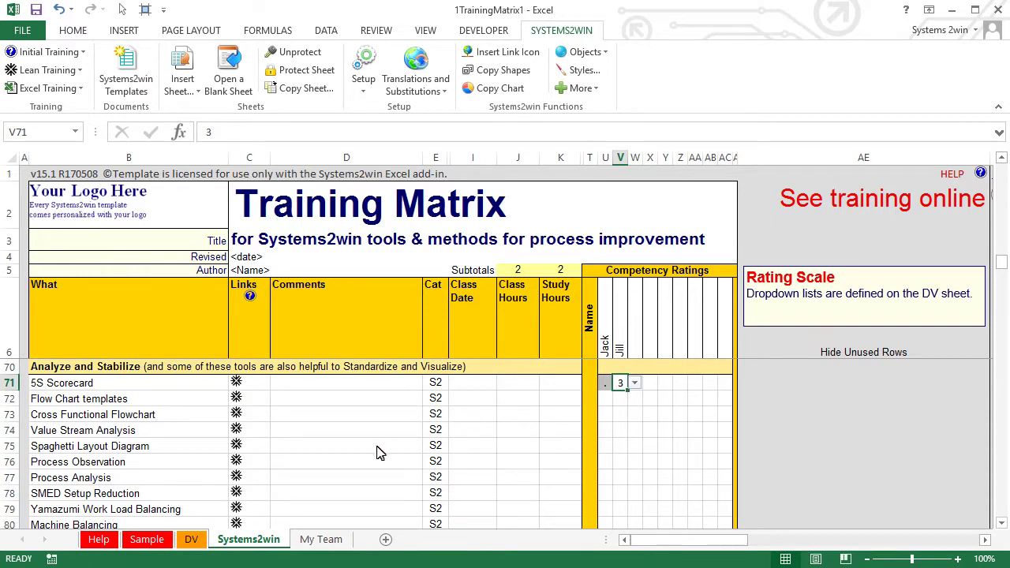
pyautogui.click(195, 539)
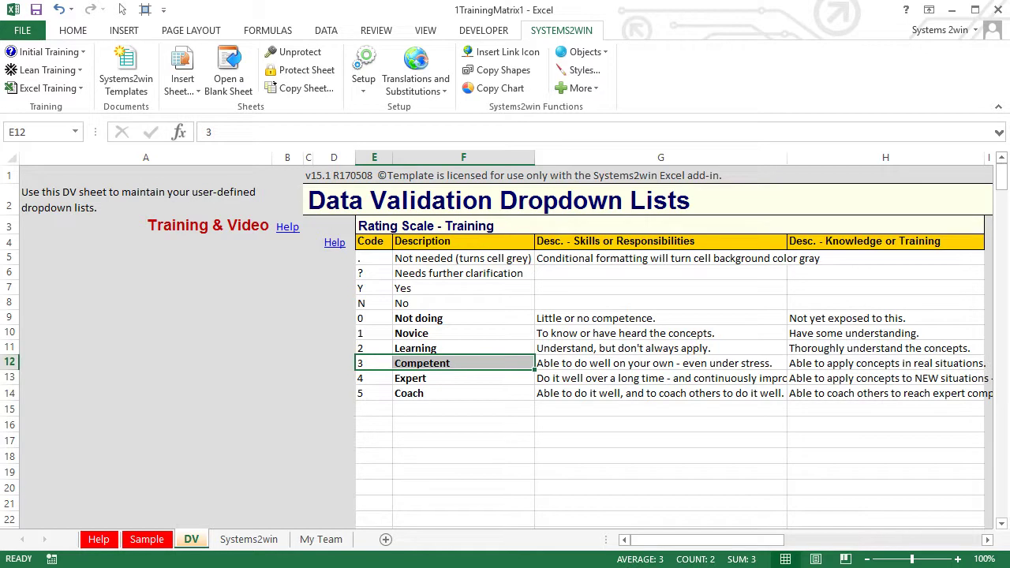
# On the Systems2win sheet, hide rows 76 and 77, Process Observation and Process Analysis.
pyautogui.moveTo(243, 543); pyautogui.dragTo(241, 538)
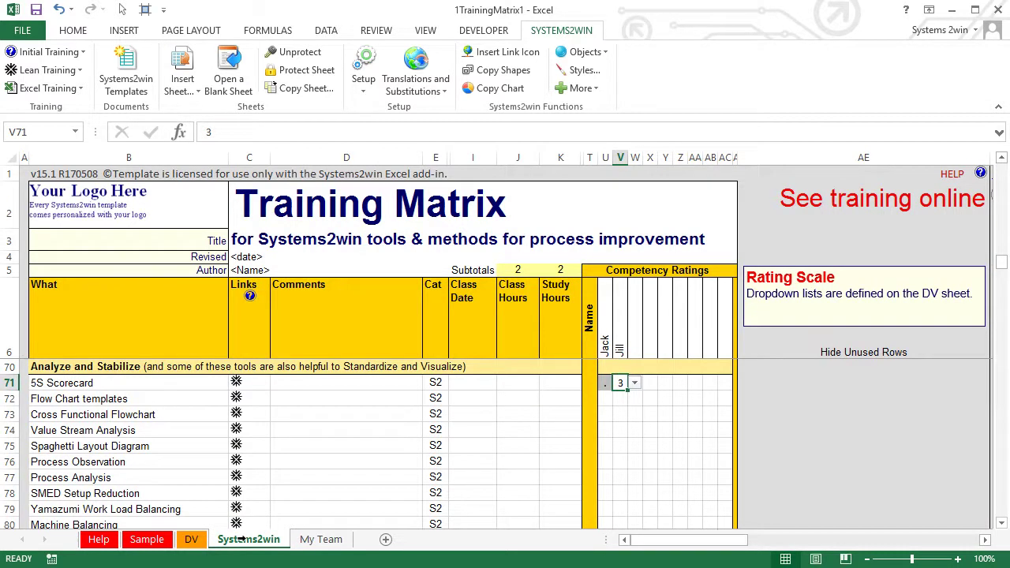
pyautogui.click(6, 462)
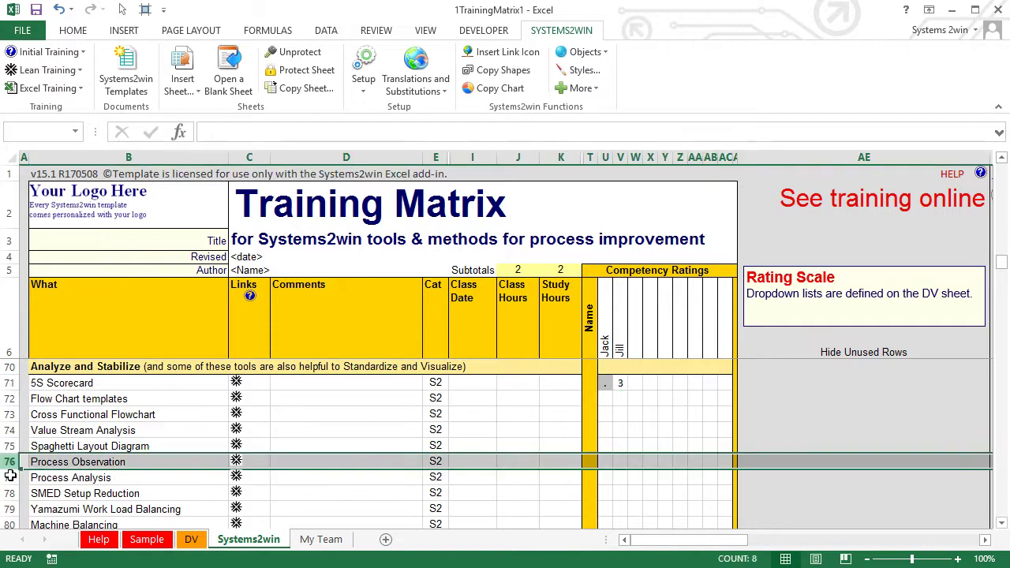
pyautogui.keyDown('shift'); pyautogui.click(10, 476); pyautogui.keyUp('shift')
pyautogui.rightClick(310, 461)
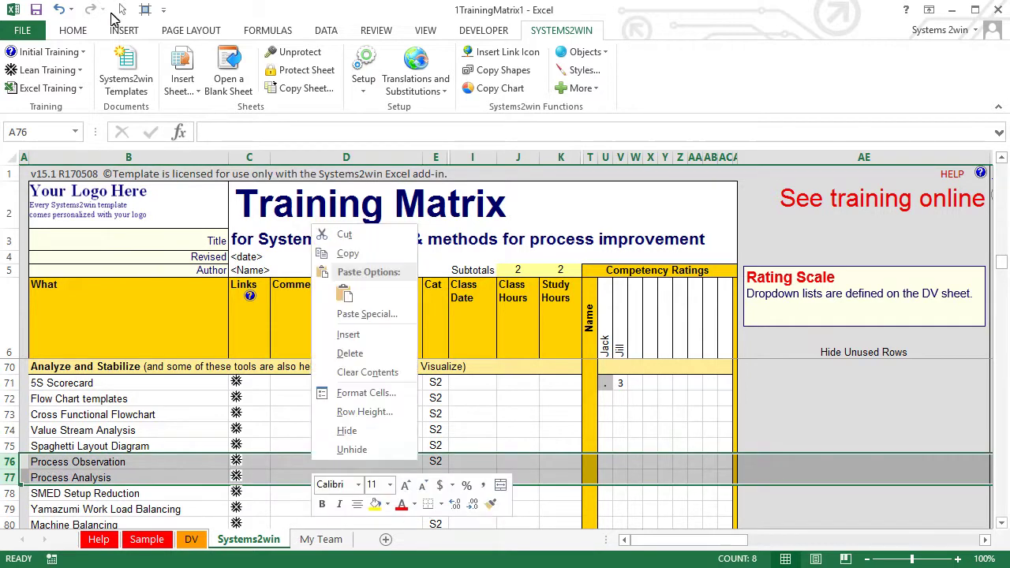
pyautogui.click(341, 431)
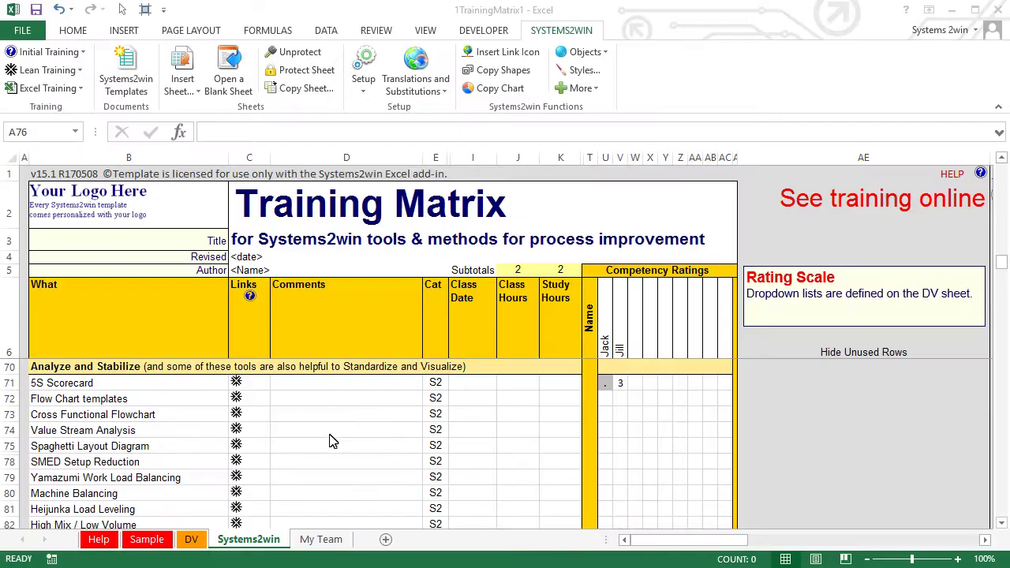
# On the My Team sheet, set the title in cell C3 to "Project Team".
pyautogui.click(321, 540)
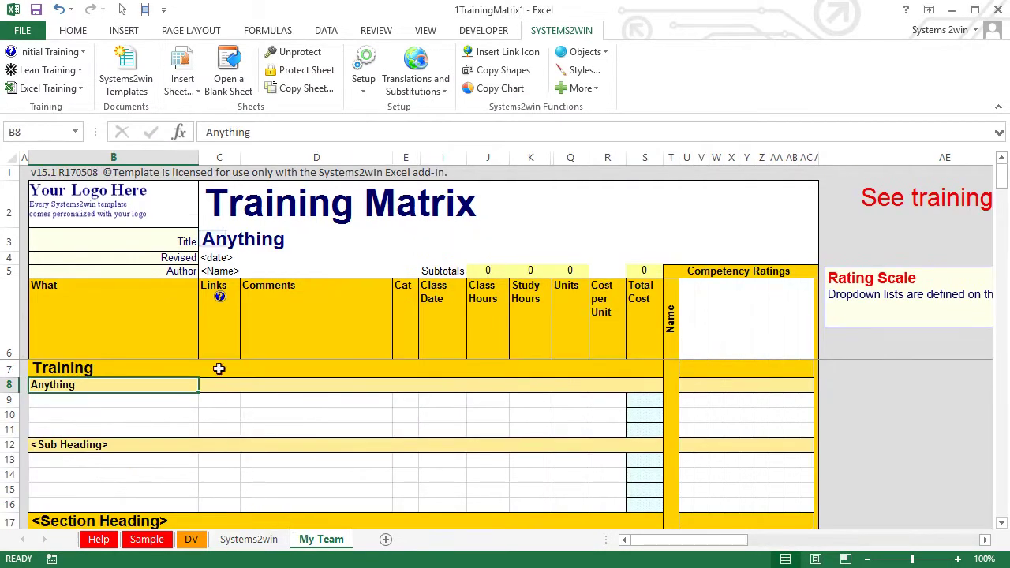
pyautogui.click(211, 238)
pyautogui.write('Pro')
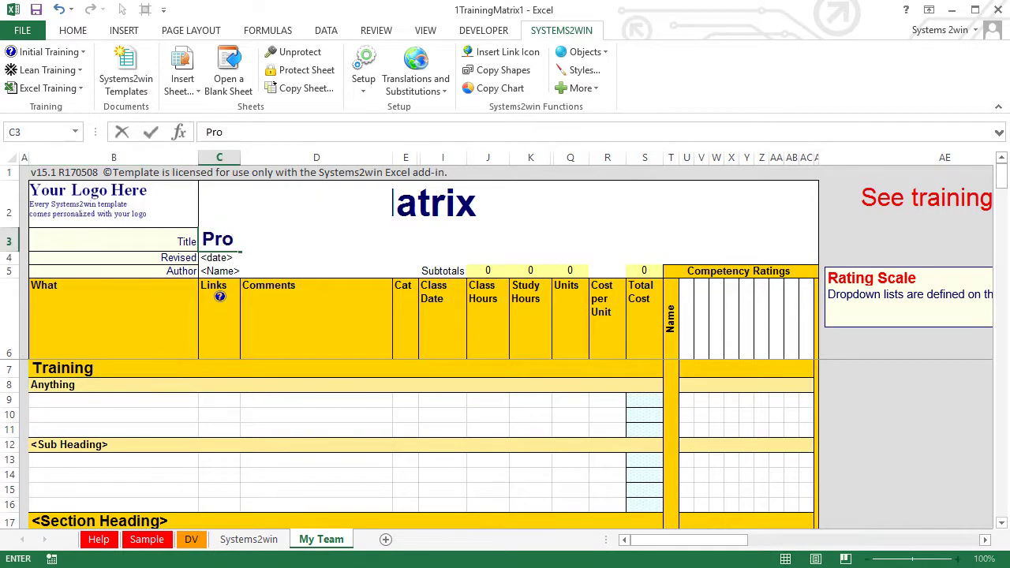
pyautogui.write('ject T')
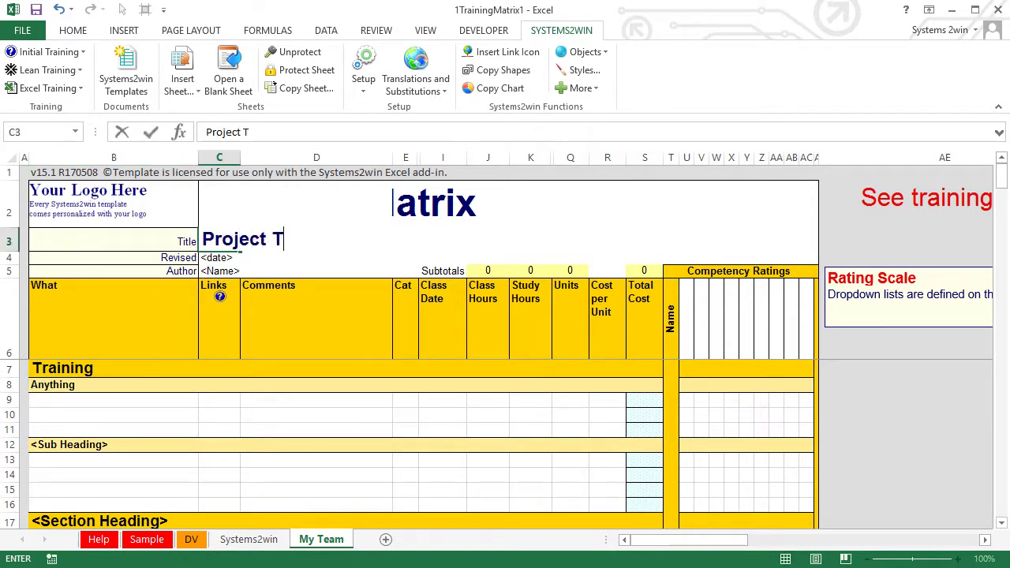
pyautogui.write('eam')
pyautogui.press('Return')
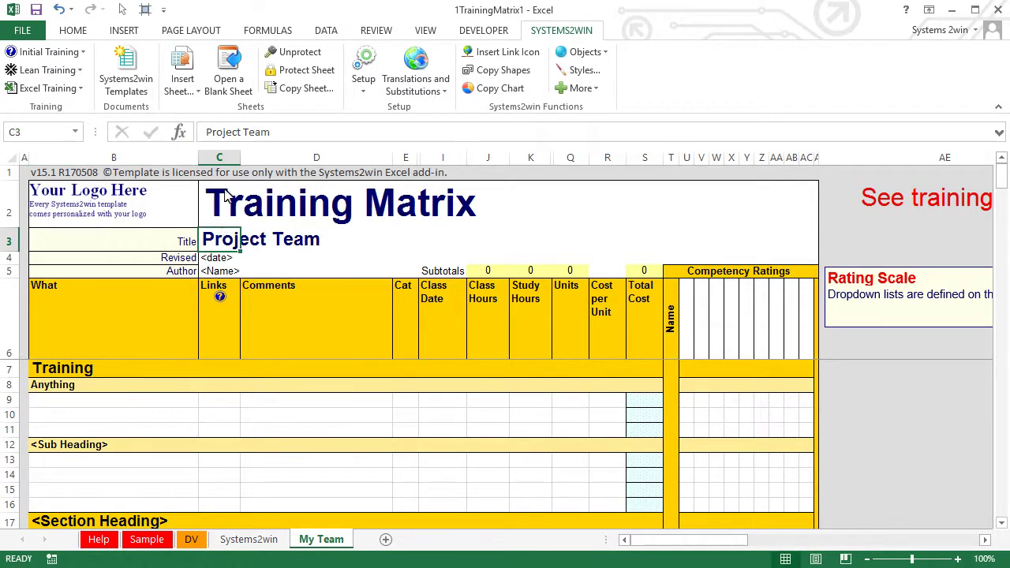
# Open a new blank Training Matrix sheet in the workbook and rename it "End Users".
pyautogui.click(229, 63)
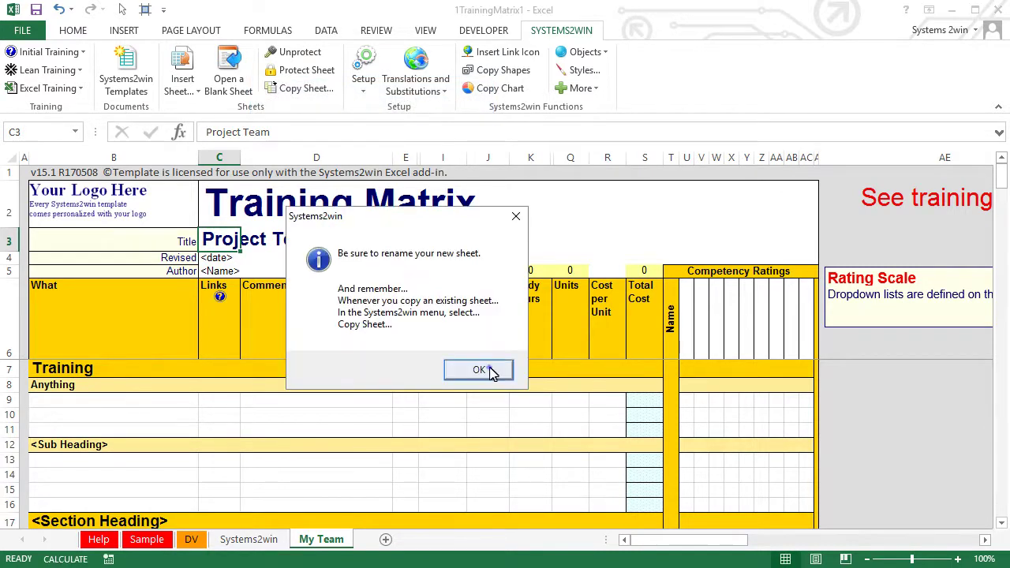
pyautogui.click(491, 373)
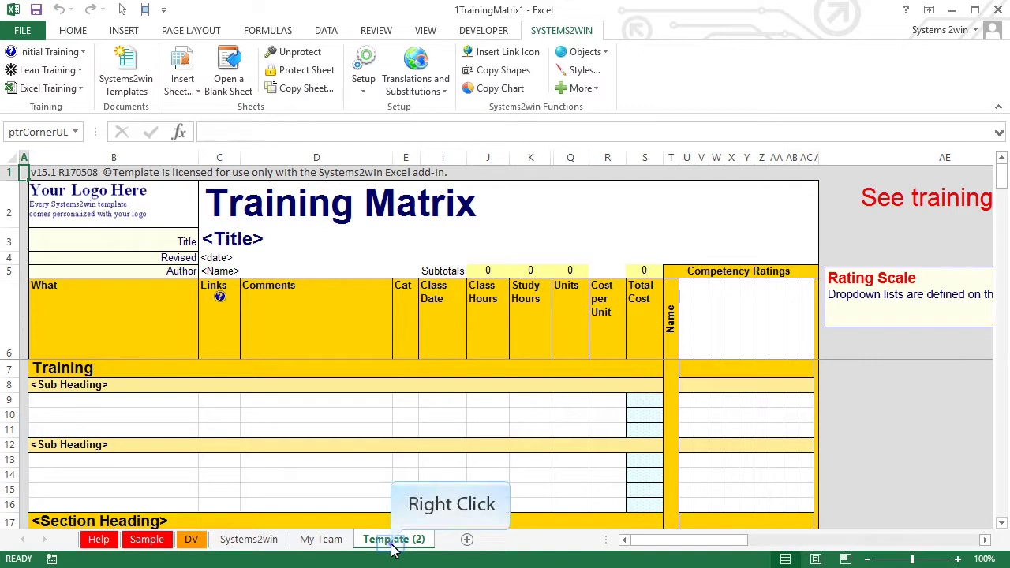
pyautogui.rightClick(394, 548)
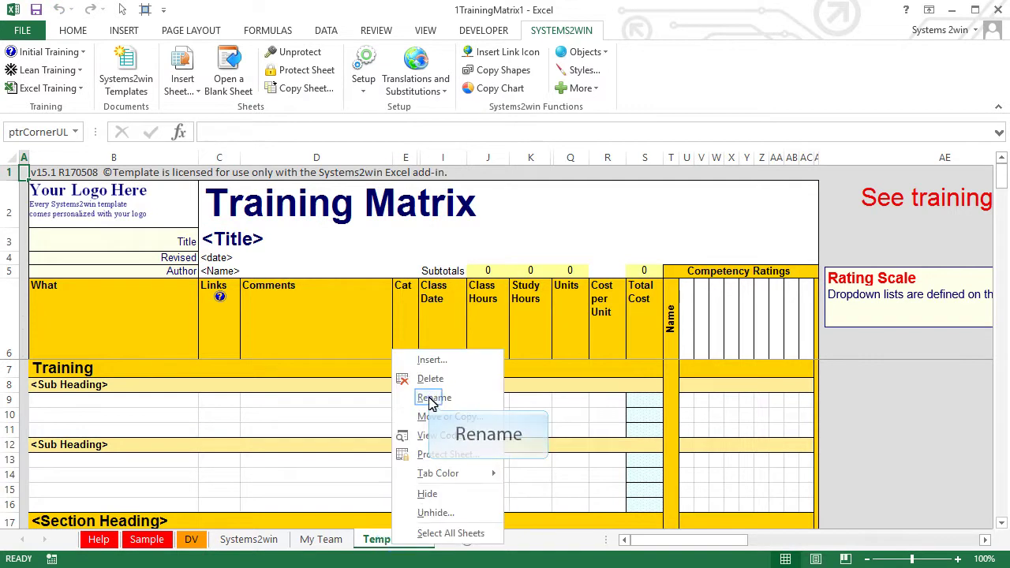
pyautogui.click(432, 400)
pyautogui.write('End Users')
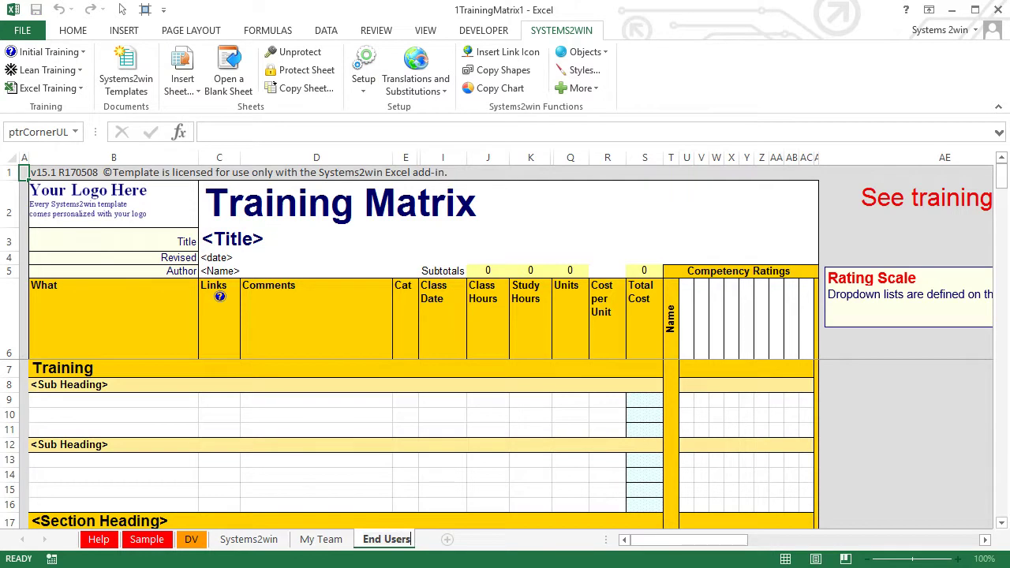
# Set the title in cell C3 of the End Users sheet to "End Users".
pyautogui.click(215, 241)
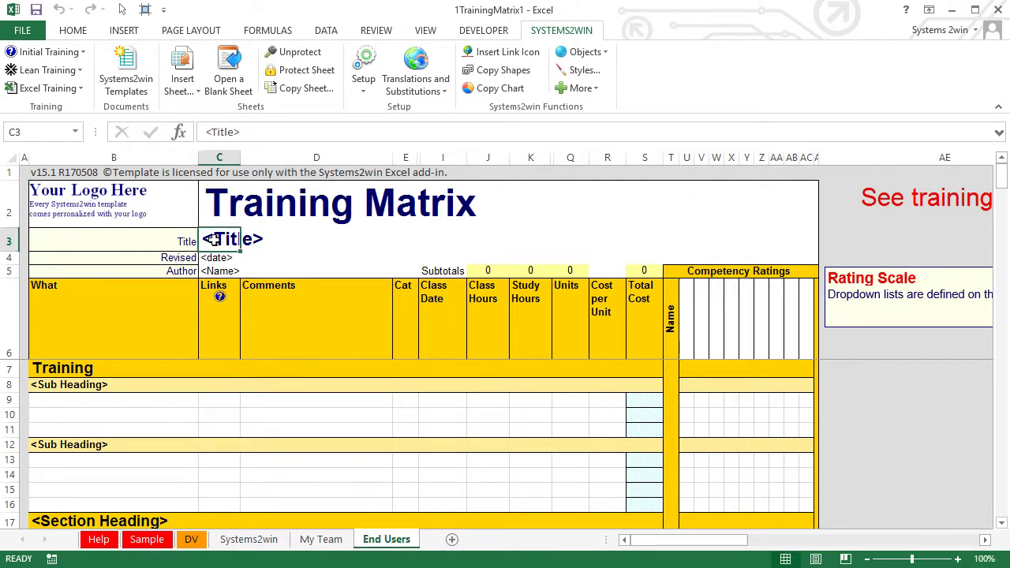
pyautogui.write('End Users')
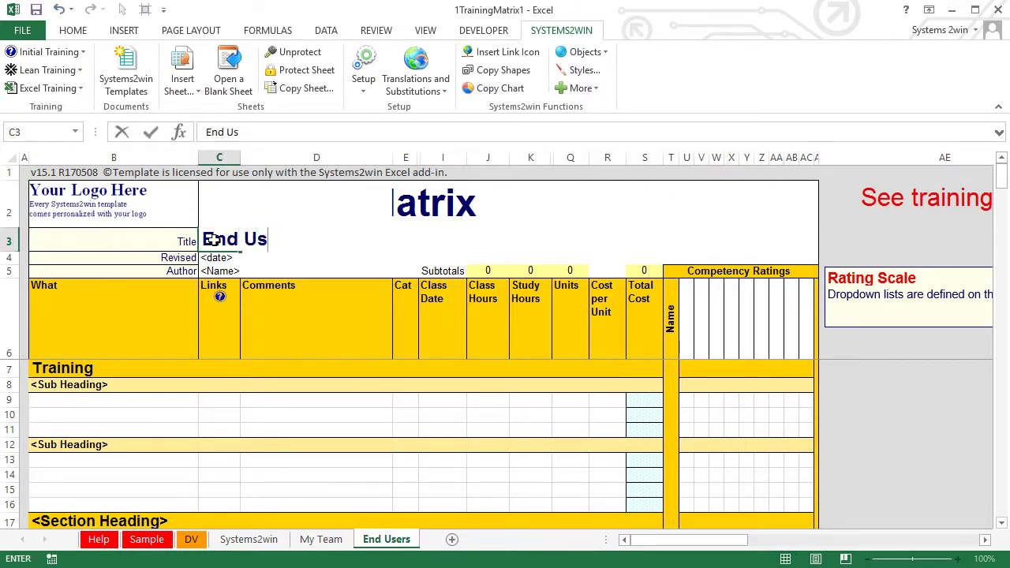
pyautogui.press('Return')
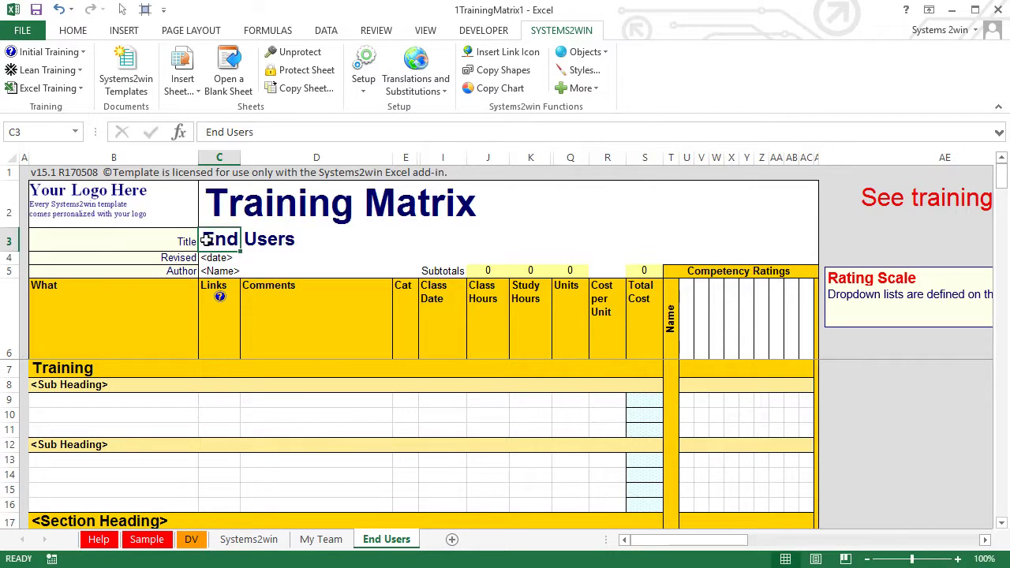
# Replace the section heading placeholder in cell B17 with "Skills".
pyautogui.click(33, 521)
pyautogui.write('Skill')
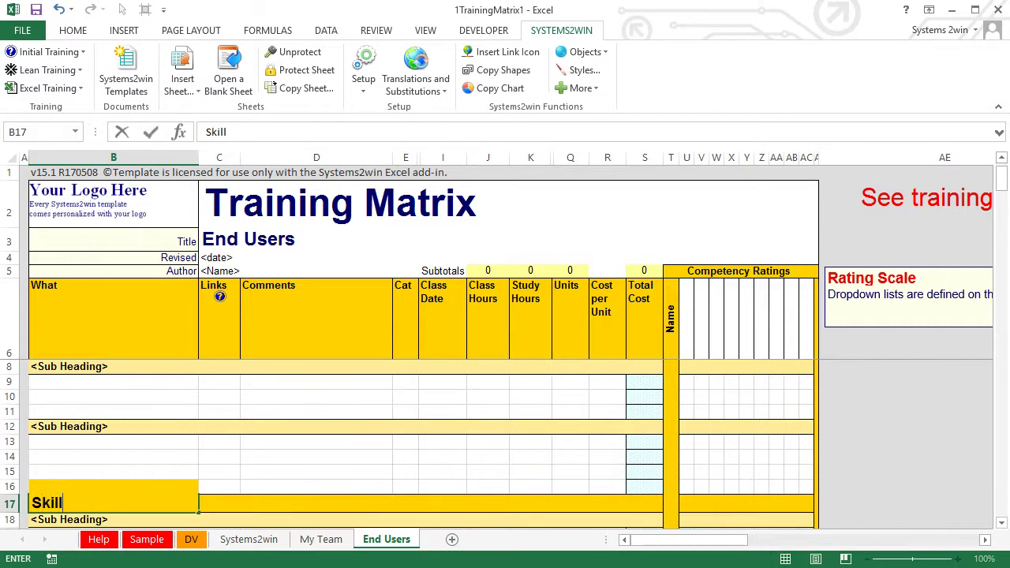
pyautogui.write('s')
# Insert a copy of the Skills heading row at row 14 and change its heading to "Knowledge".
pyautogui.click(8, 505)
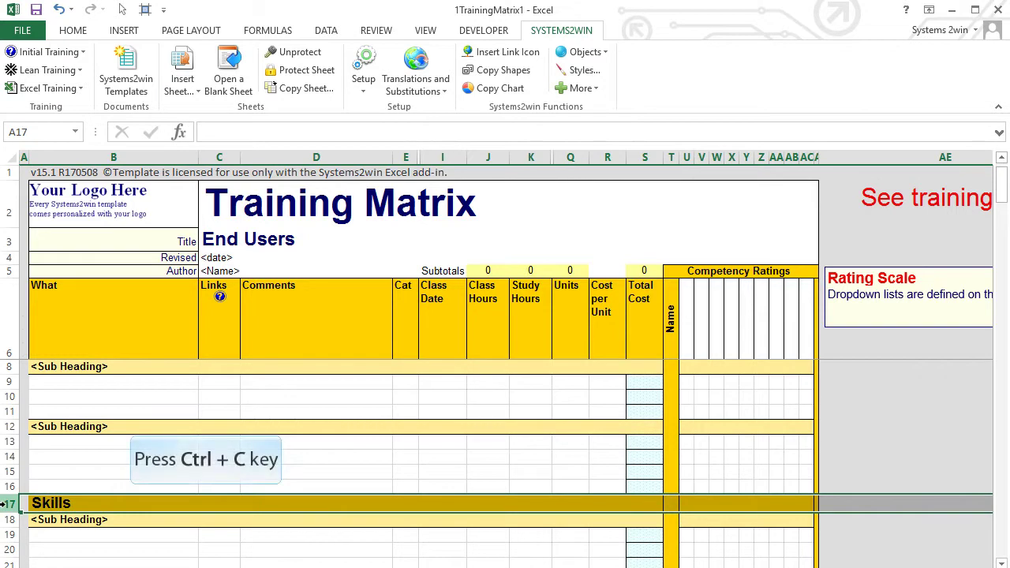
pyautogui.hotkey('ctrl', 'c')
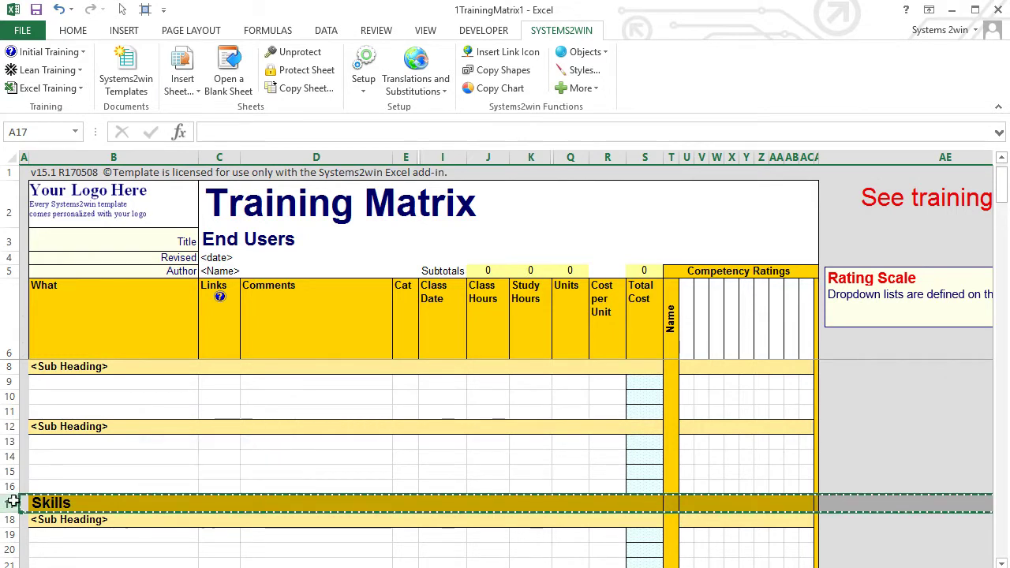
pyautogui.rightClick(24, 456)
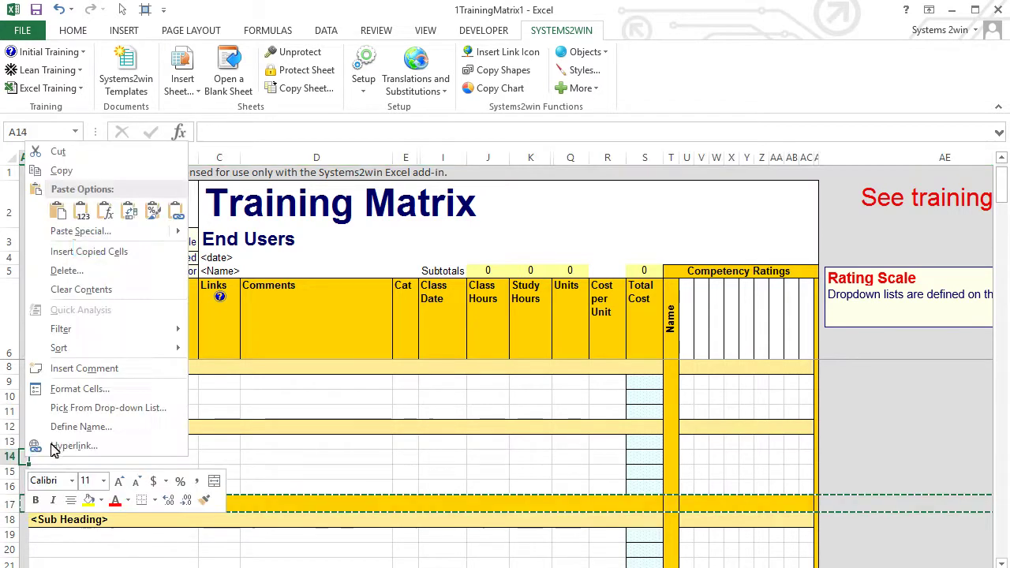
pyautogui.click(89, 252)
pyautogui.write('Knowledge')
pyautogui.hotkey('ctrl', 'Return')
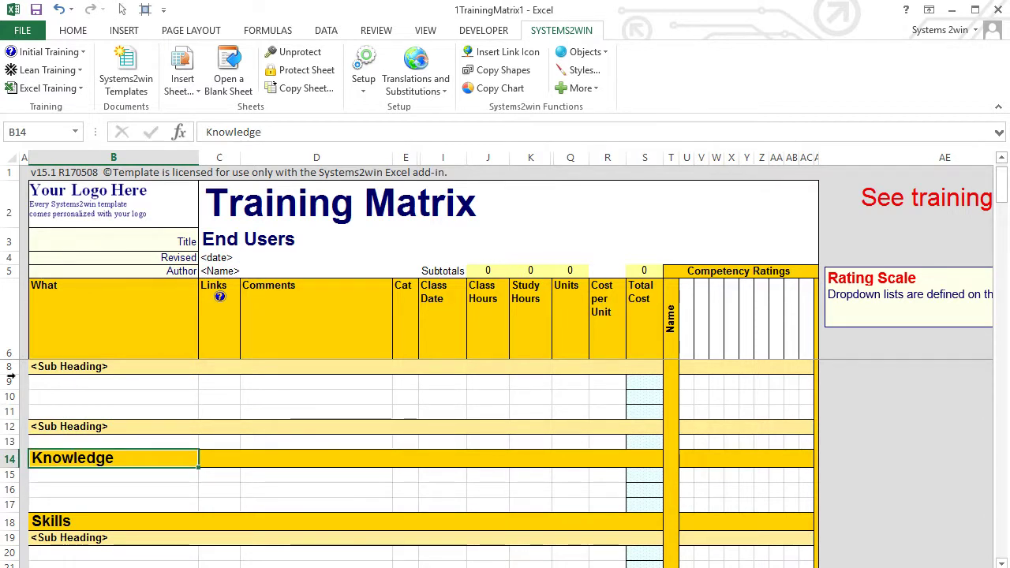
# Copy blank rows 16 and 17 and insert the copies at row 15, under the Knowledge heading.
pyautogui.moveTo(10, 489); pyautogui.dragTo(7, 507)
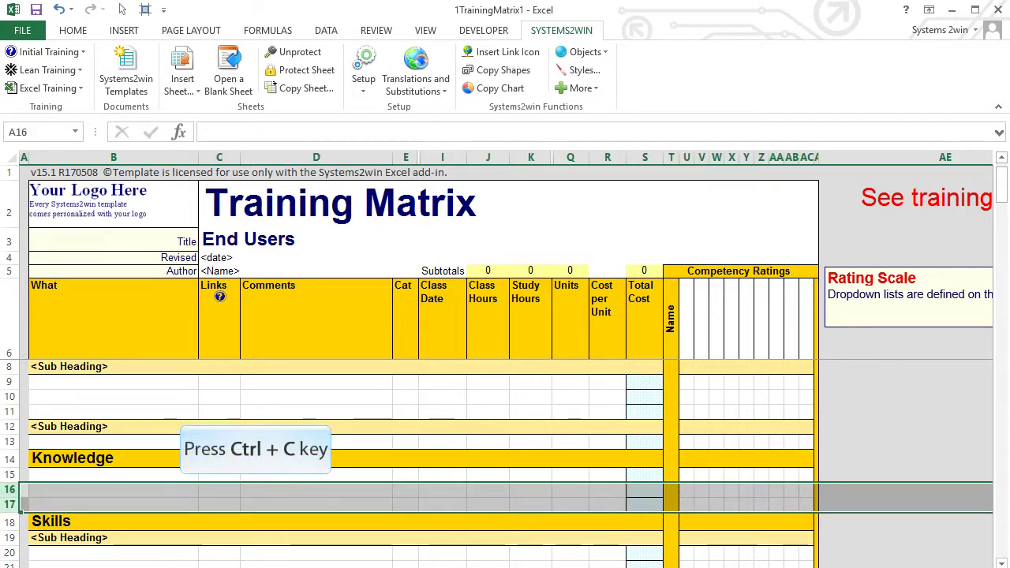
pyautogui.hotkey('ctrl', 'c')
pyautogui.rightClick(11, 474)
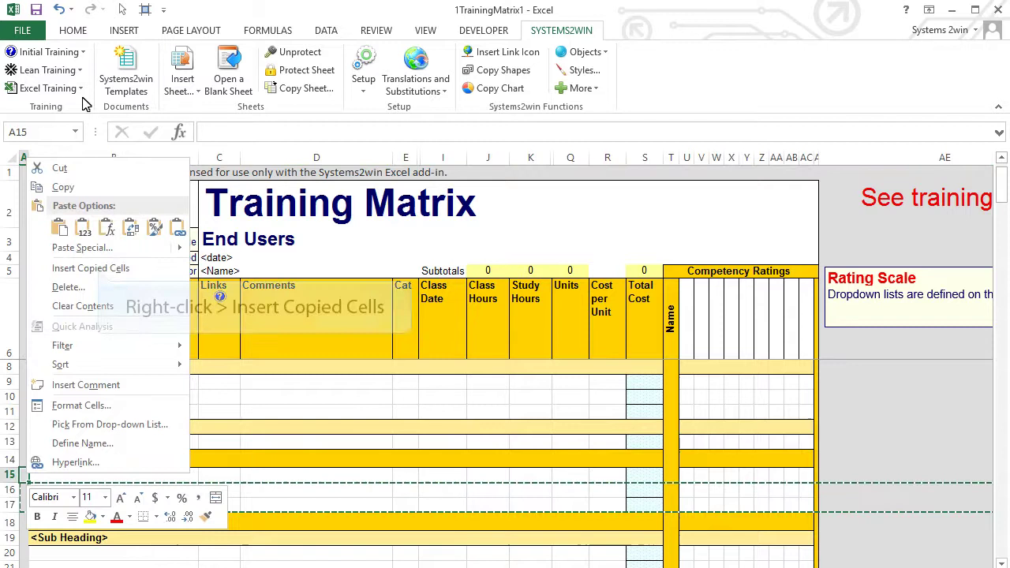
pyautogui.click(100, 269)
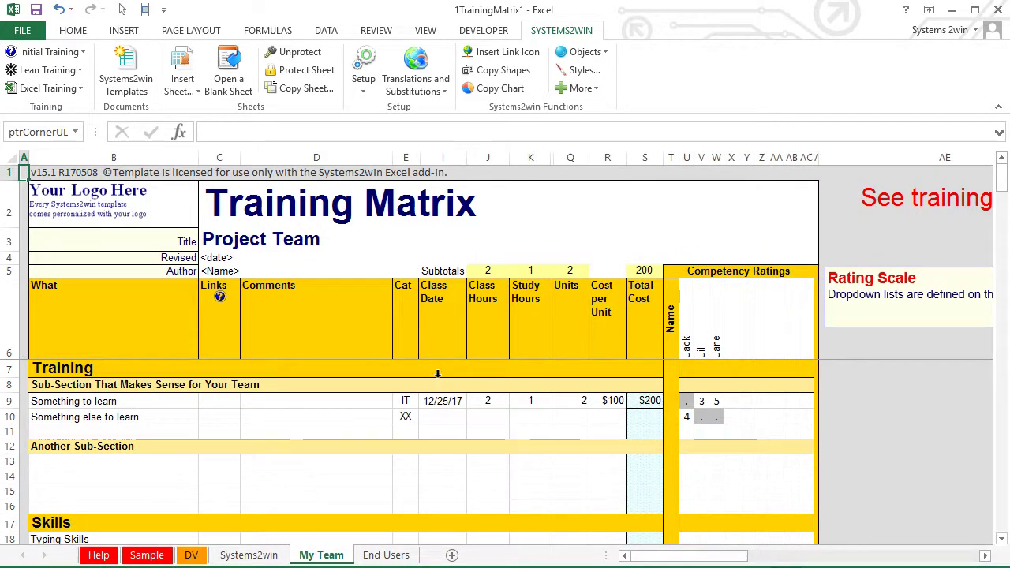
# On the My Team sheet, hide the Units, Cost per Unit and Total Cost columns, Q to S.
pyautogui.moveTo(570, 158); pyautogui.dragTo(640, 159)
pyautogui.rightClick(641, 159)
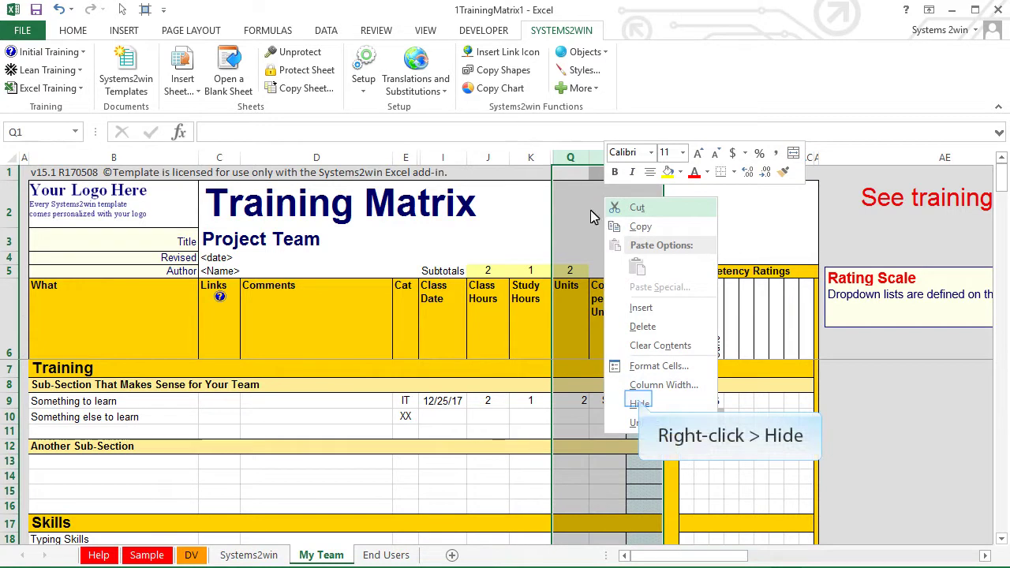
pyautogui.click(640, 404)
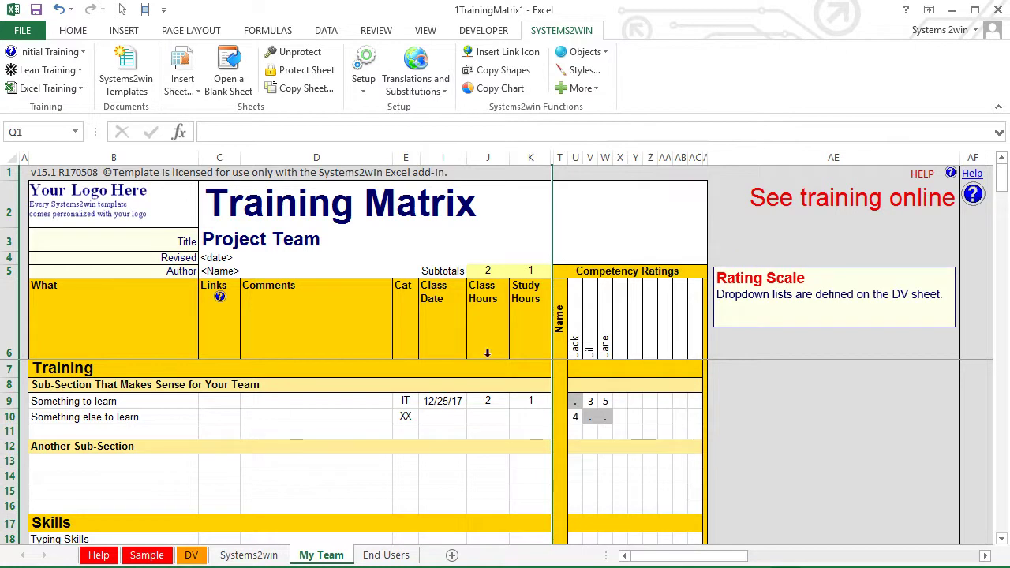
# Unhide the columns between Cat (column E) and Class Date (column I).
pyautogui.moveTo(408, 157); pyautogui.dragTo(444, 151)
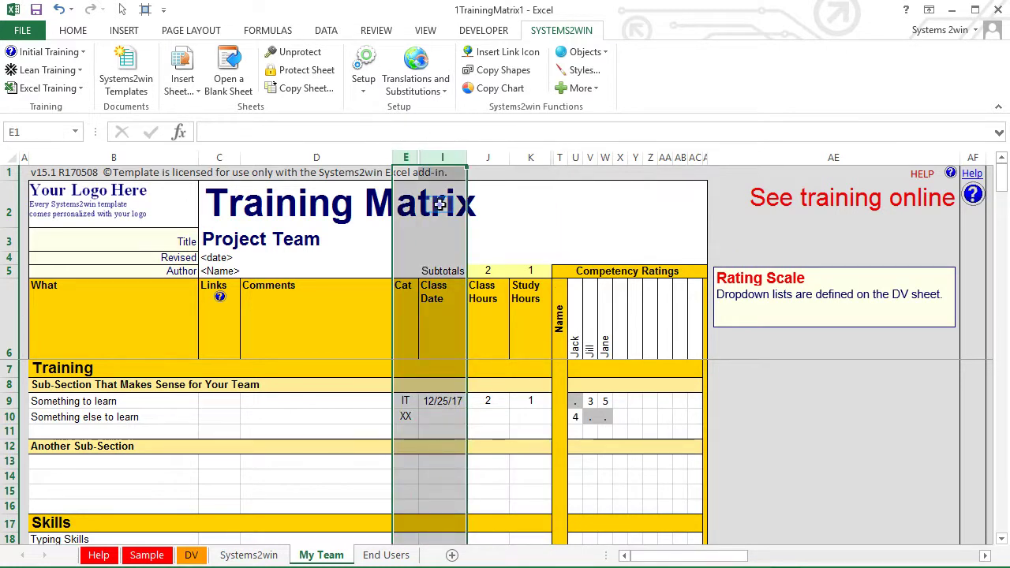
pyautogui.rightClick(439, 205)
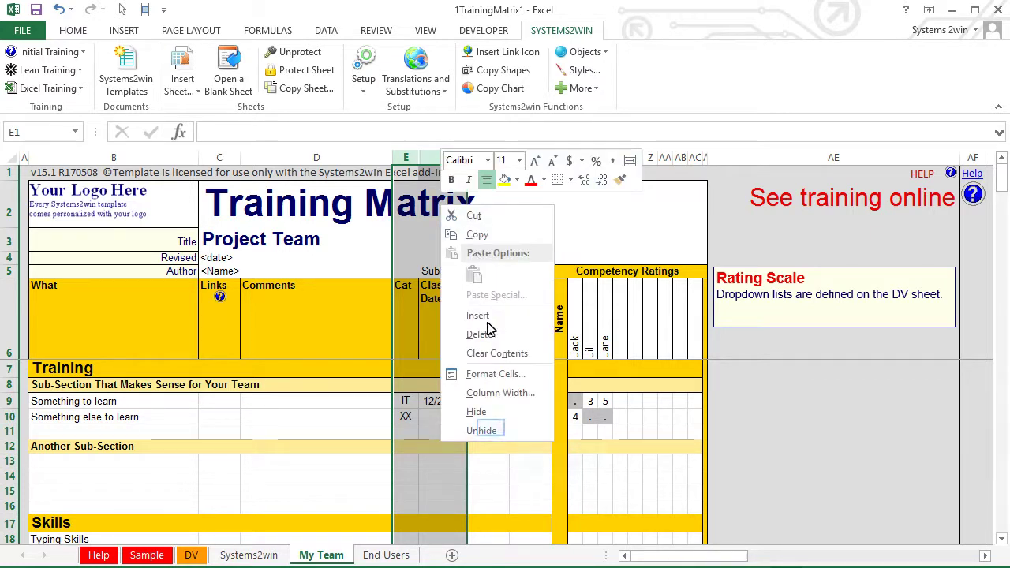
pyautogui.click(491, 431)
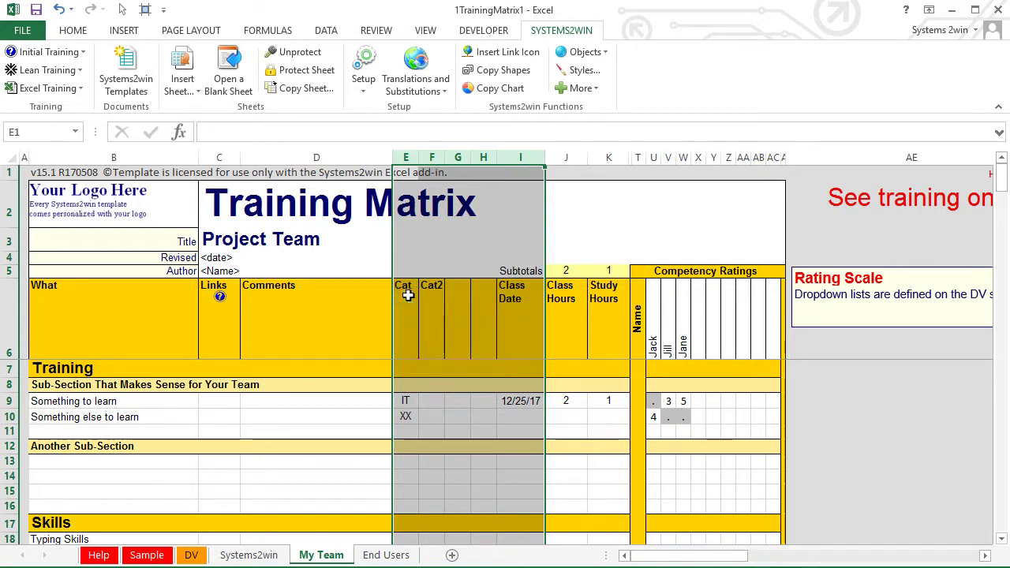
# On the DV sheet, add code ZZ with the description "Means This" in row 10 of the Category - Training list.
pyautogui.click(409, 298)
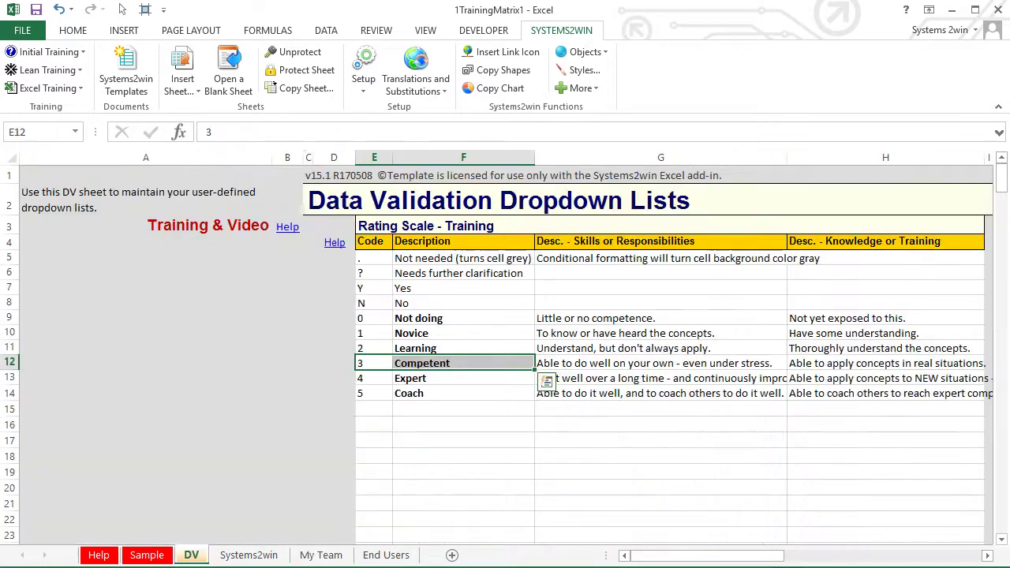
pyautogui.click(192, 555)
pyautogui.moveTo(694, 561); pyautogui.dragTo(769, 559)
pyautogui.moveTo(47, 157); pyautogui.dragTo(151, 157)
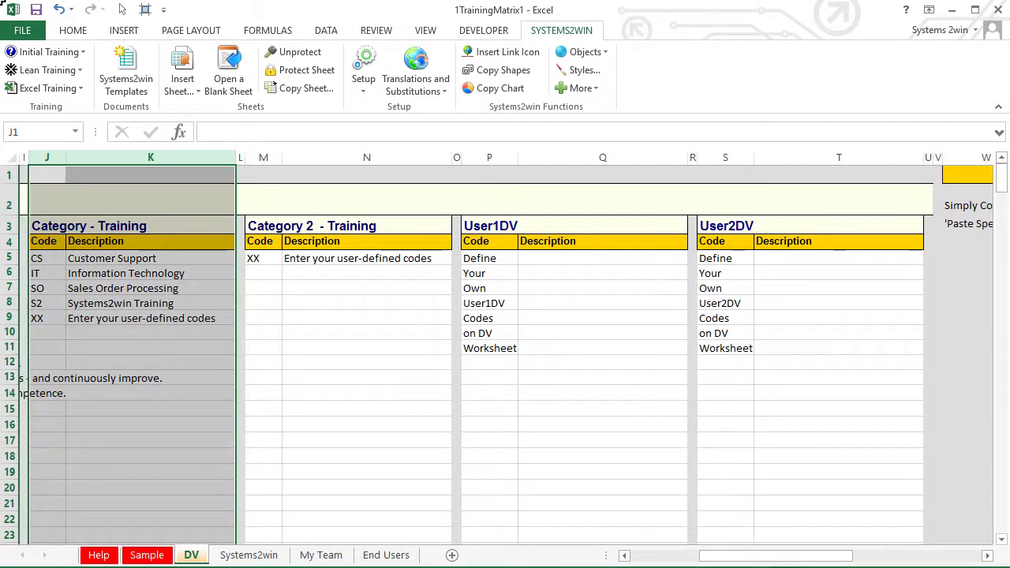
pyautogui.click(40, 331)
pyautogui.write('ZZ')
pyautogui.press('Tab')
pyautogui.write('Means This')
pyautogui.hotkey('ctrl', 'Return')
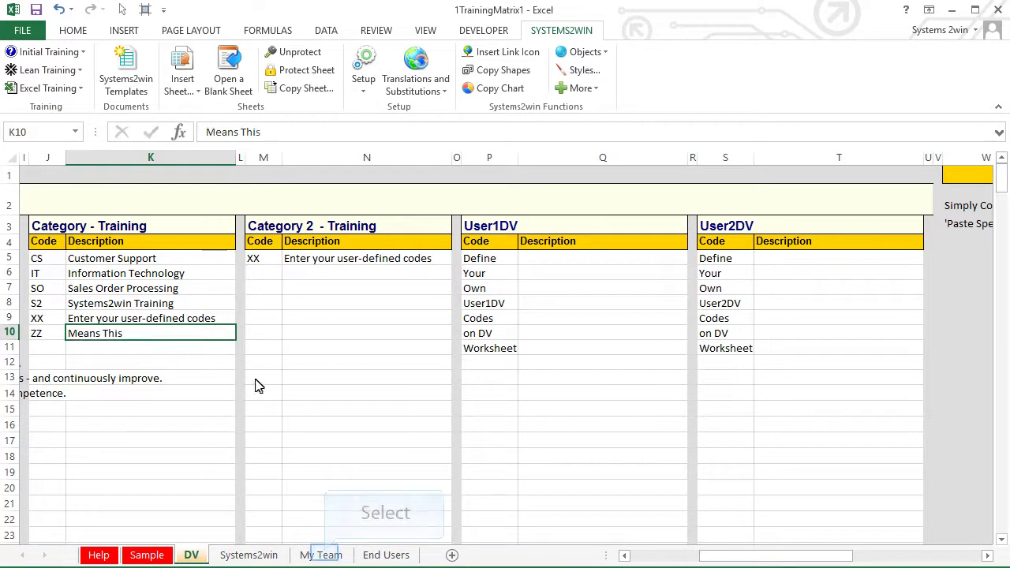
# On the My Team sheet, set the Cat value of "Something else to learn" in cell E10 to ZZ.
pyautogui.click(322, 555)
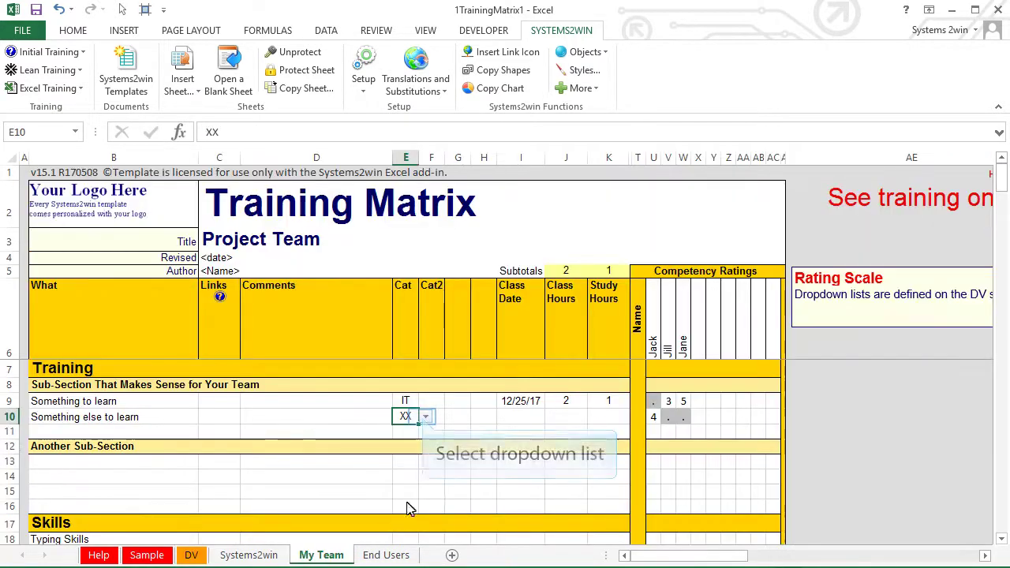
pyautogui.click(424, 418)
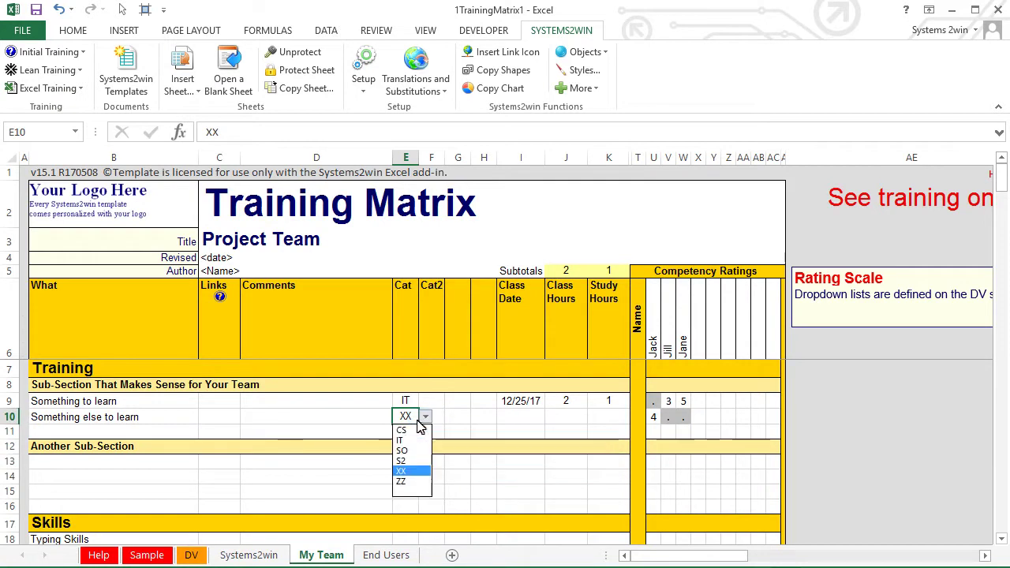
pyautogui.click(404, 481)
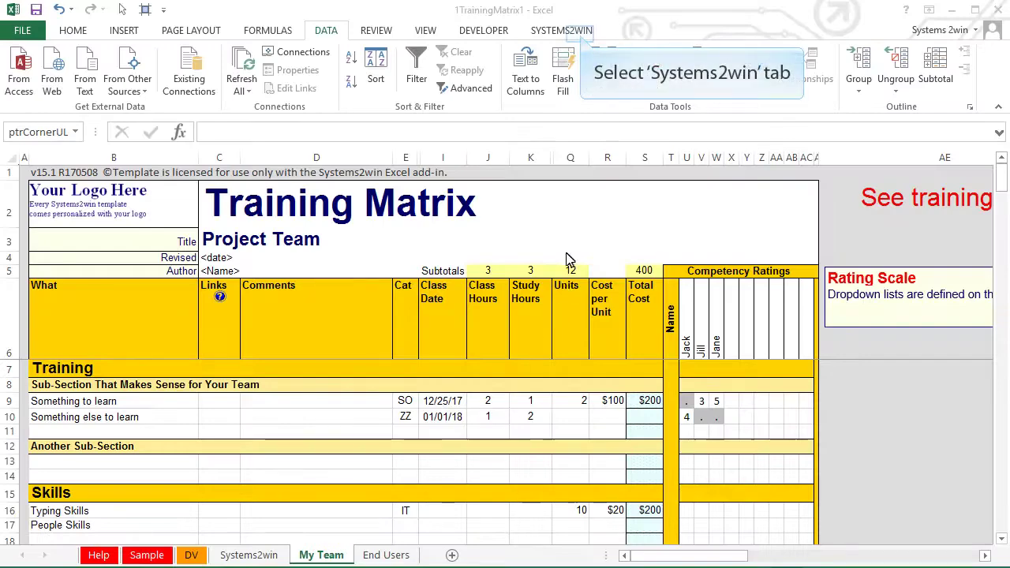
# Turn on the Systems2win filter for the My Team sheet and filter the Cat column to show only SO.
pyautogui.click(576, 32)
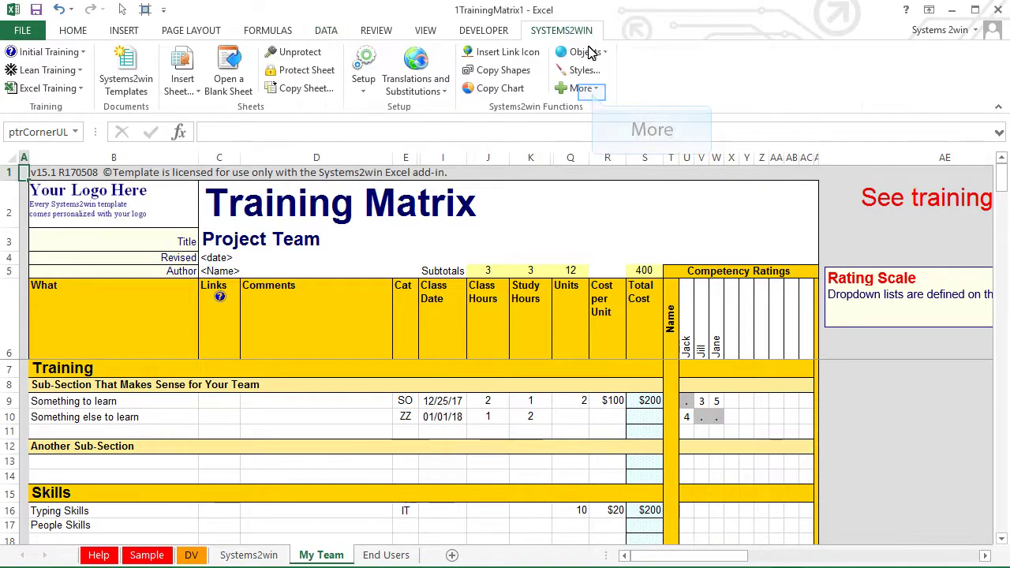
pyautogui.click(587, 89)
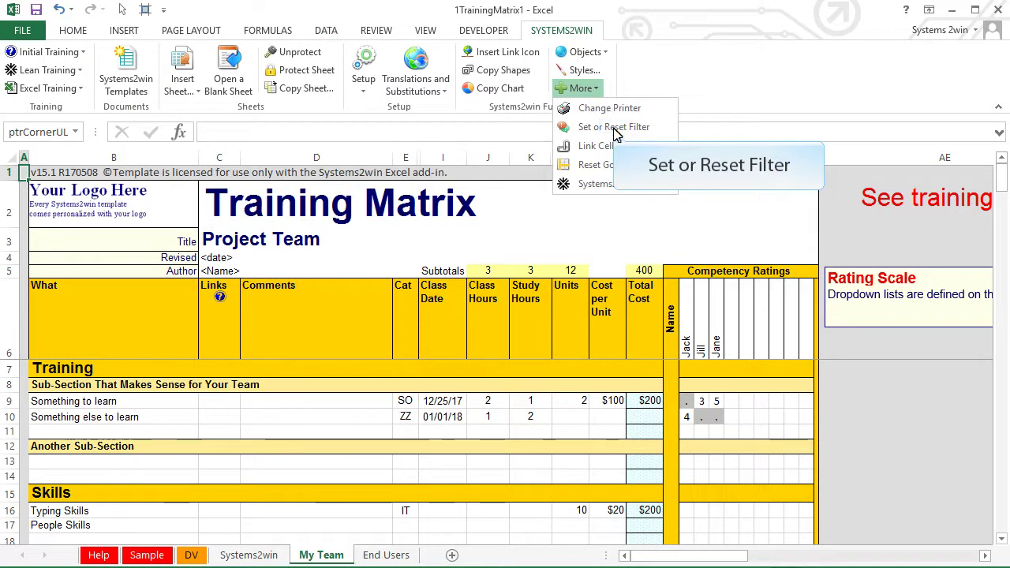
pyautogui.click(616, 130)
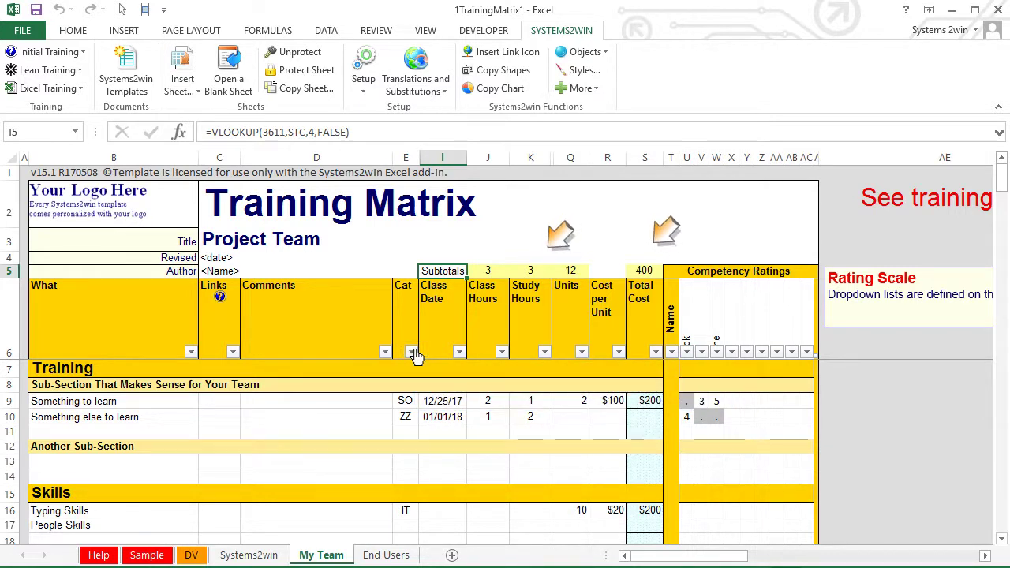
pyautogui.click(414, 353)
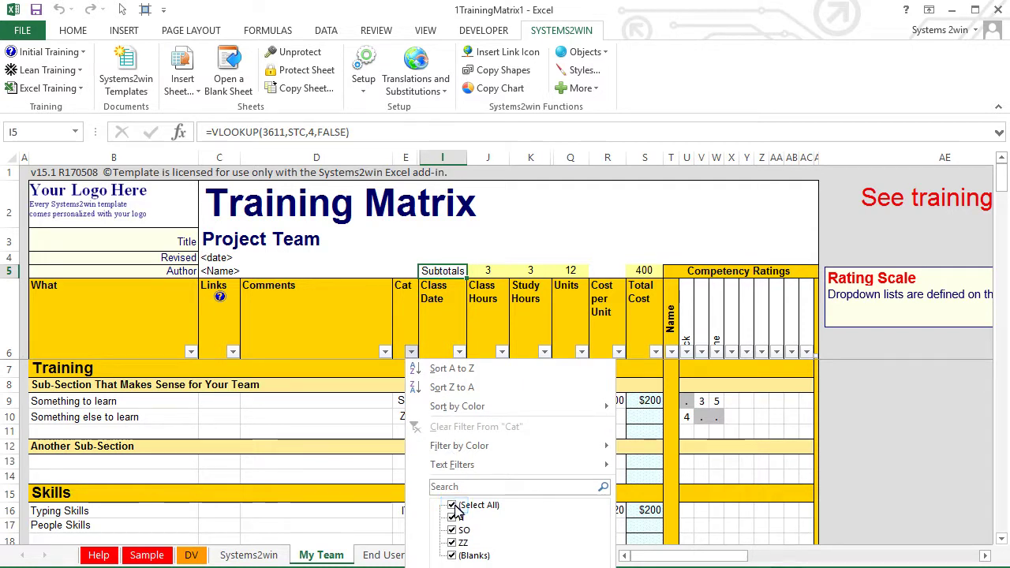
pyautogui.click(454, 507)
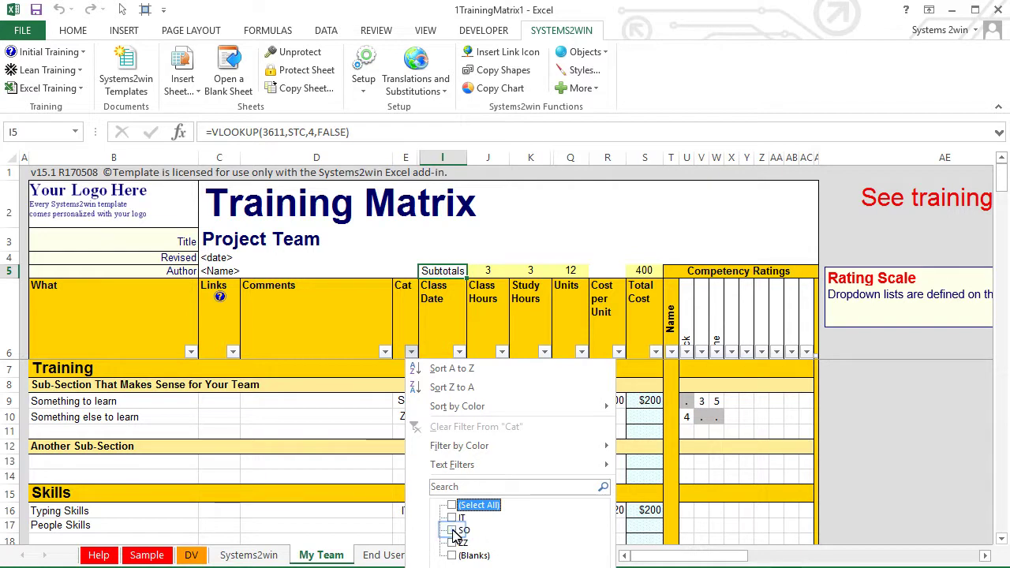
pyautogui.click(453, 530)
pyautogui.press('Return')
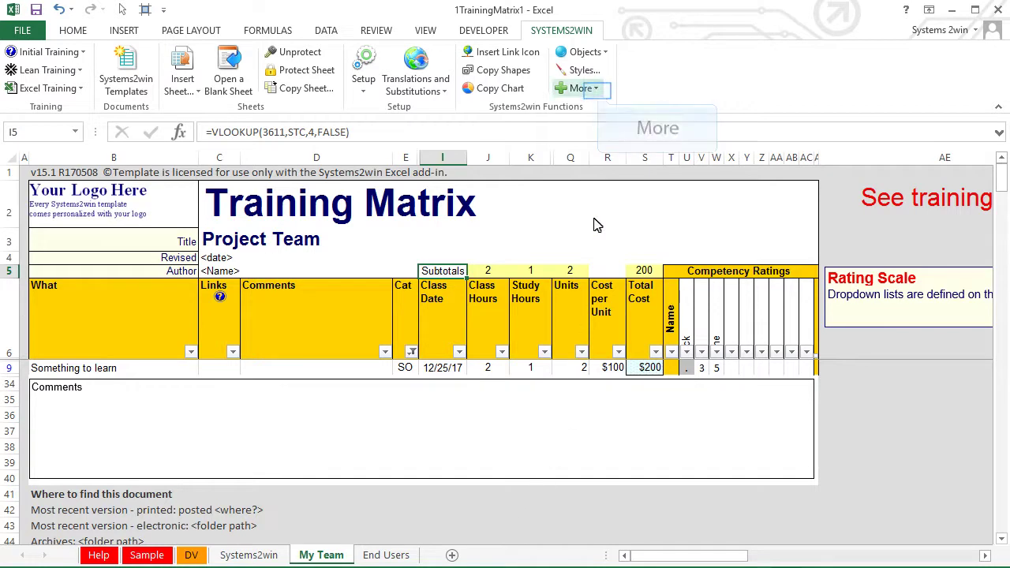
# Reset the Systems2win filter to show all topics, and turn off filtering on the My Team sheet.
pyautogui.click(598, 92)
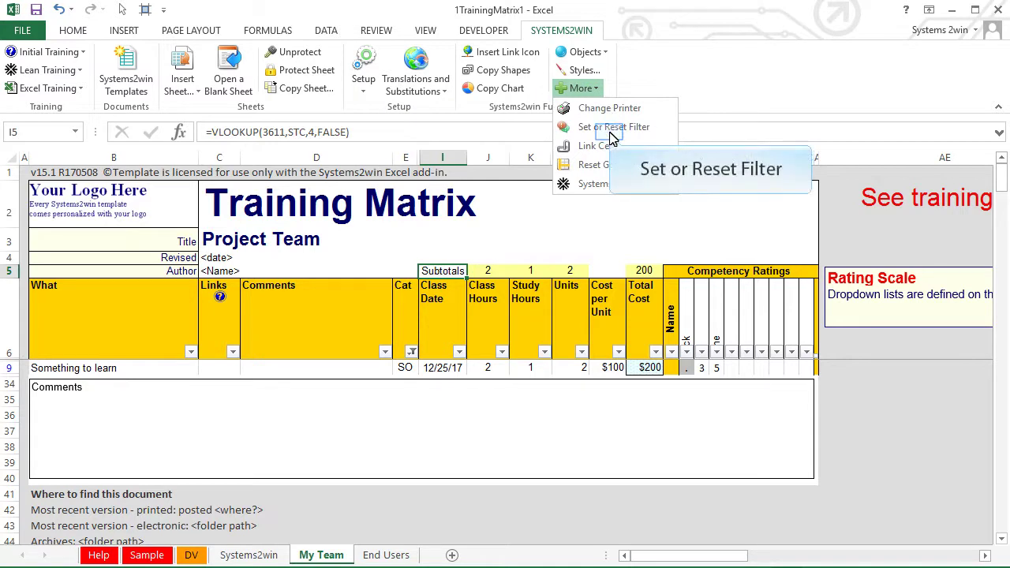
pyautogui.click(611, 131)
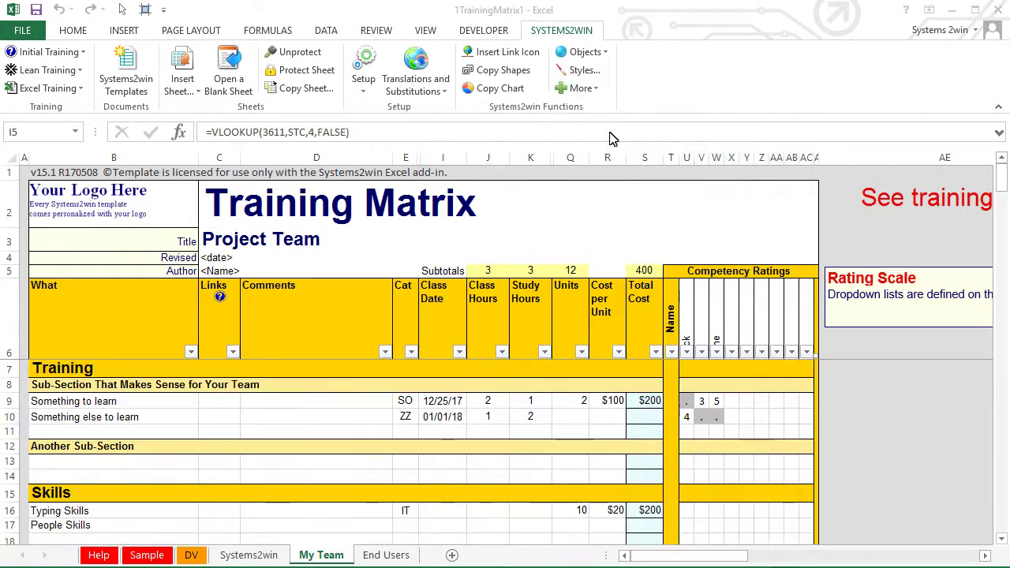
pyautogui.click(326, 32)
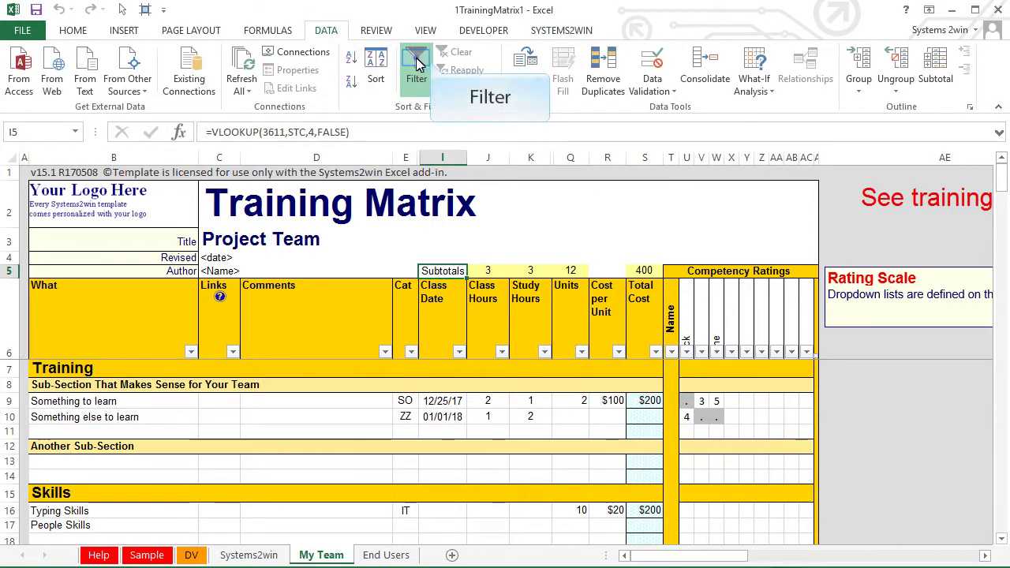
pyautogui.click(416, 65)
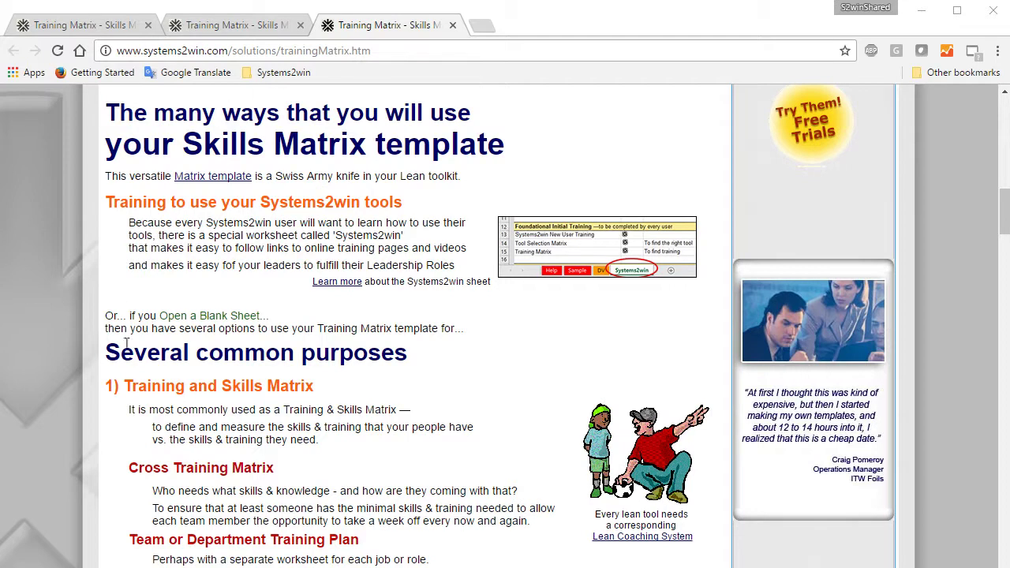
# In the browser, review the Skills Matrix template's common purposes, from Training and Skills Matrix through Job Candidate Evaluation.
pyautogui.tripleClick(126, 386)
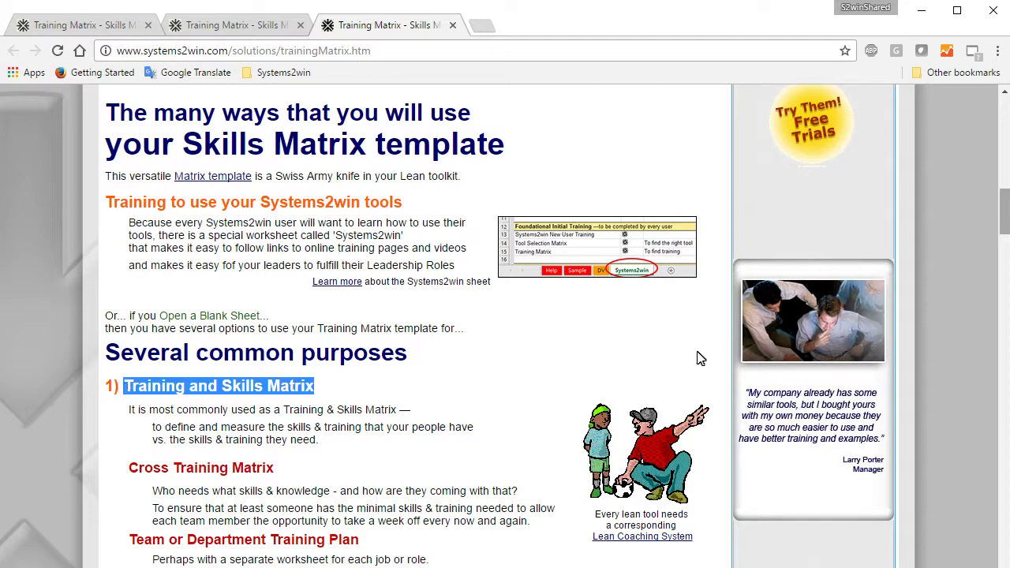
pyautogui.scroll(-1, 1006, 220)
pyautogui.scroll(-4, 1006, 219)
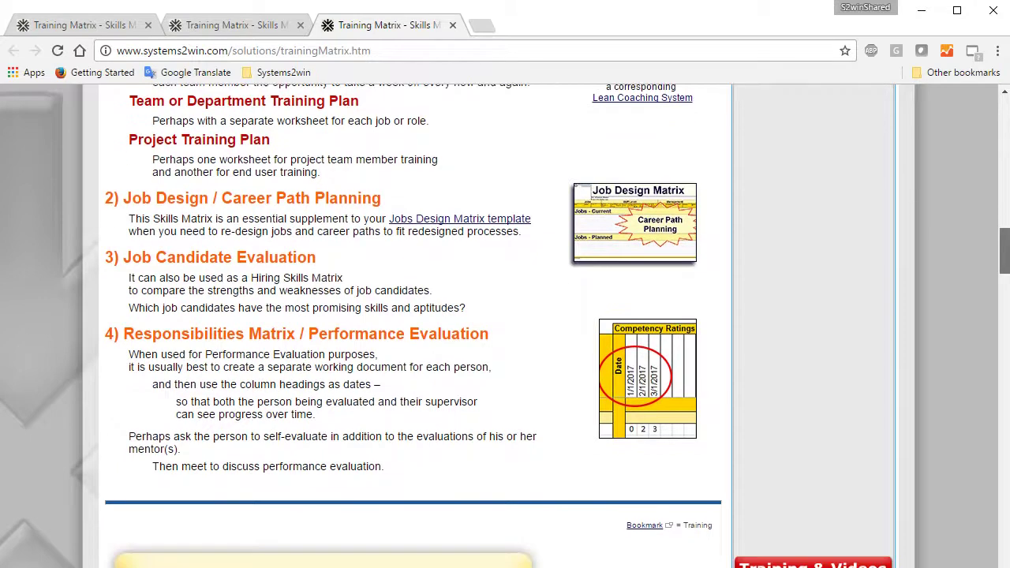
pyautogui.moveTo(124, 257); pyautogui.dragTo(315, 258)
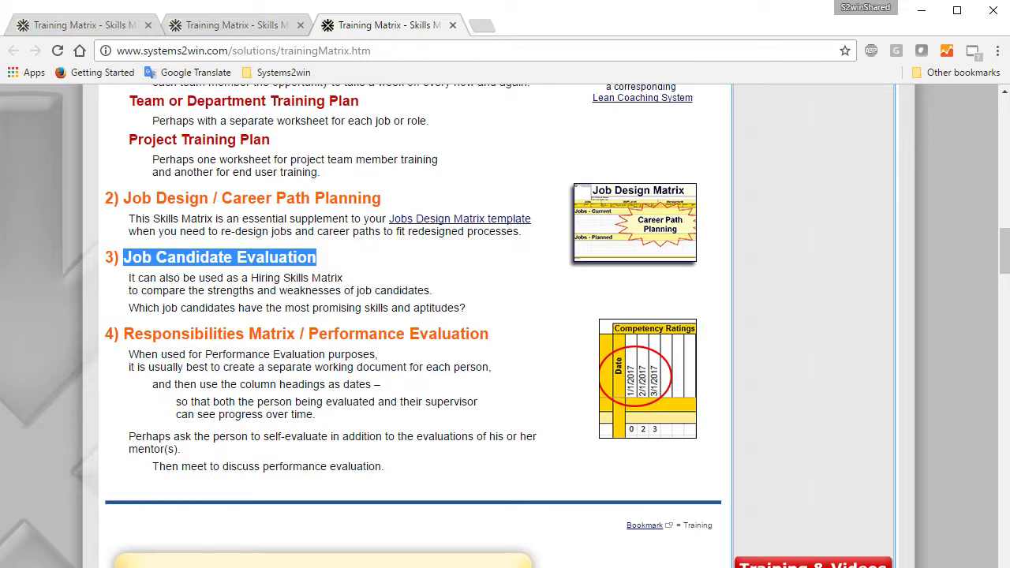
# Switch back to Excel and change the My Team sheet's title in cell C3 to "Job Candidates".
pyautogui.hotkey('alt', 'Tab')
pyautogui.write('Job Can')
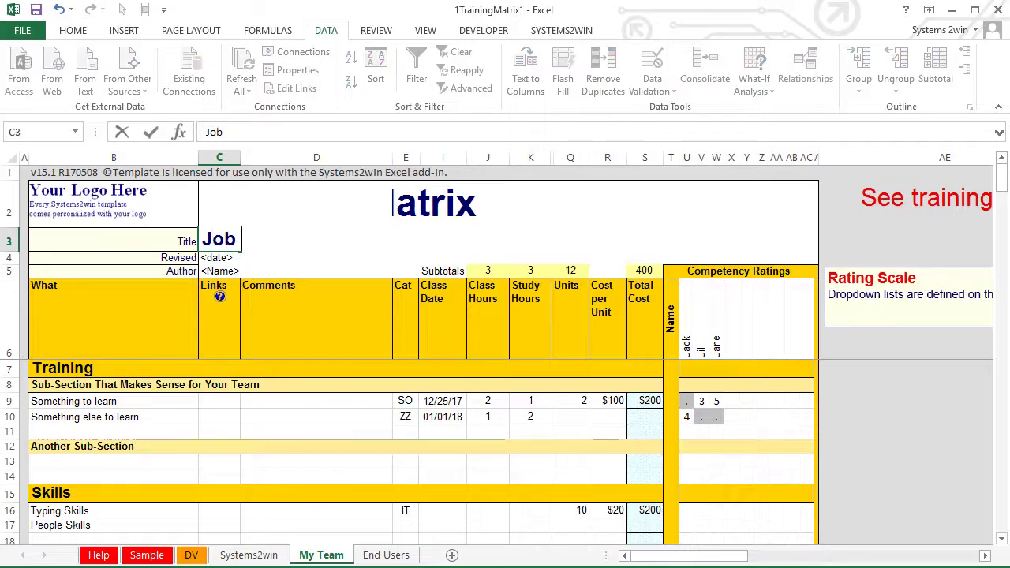
pyautogui.write('didates')
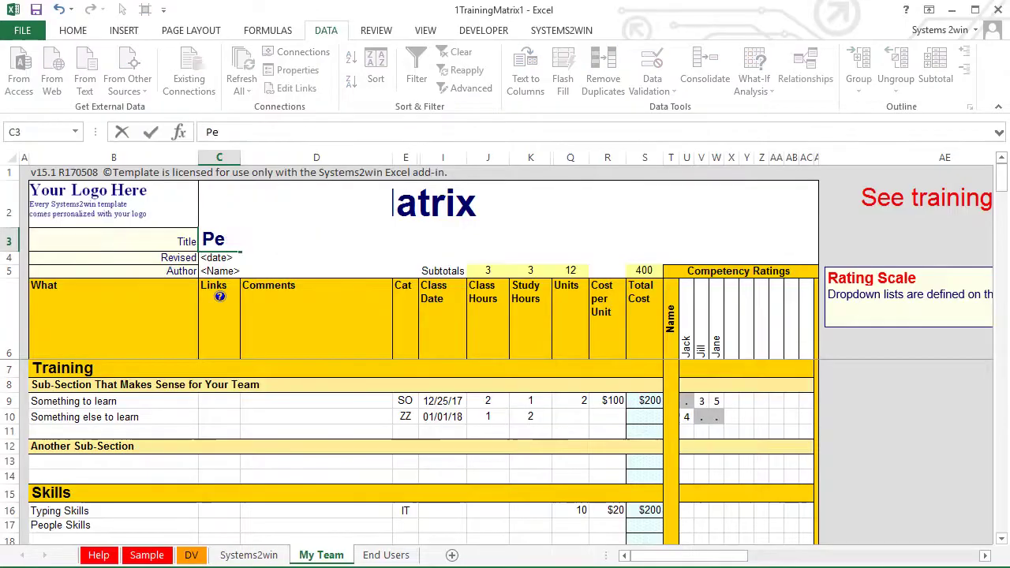
# Set the My Team sheet's title in cell C3 to "Performance Review".
pyautogui.write('rfo')
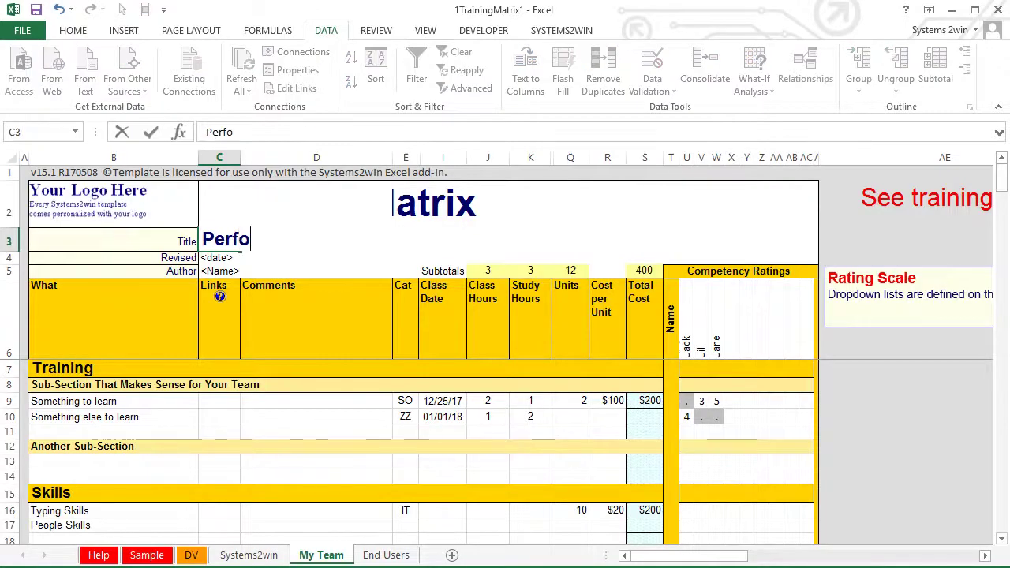
pyautogui.write('rmance')
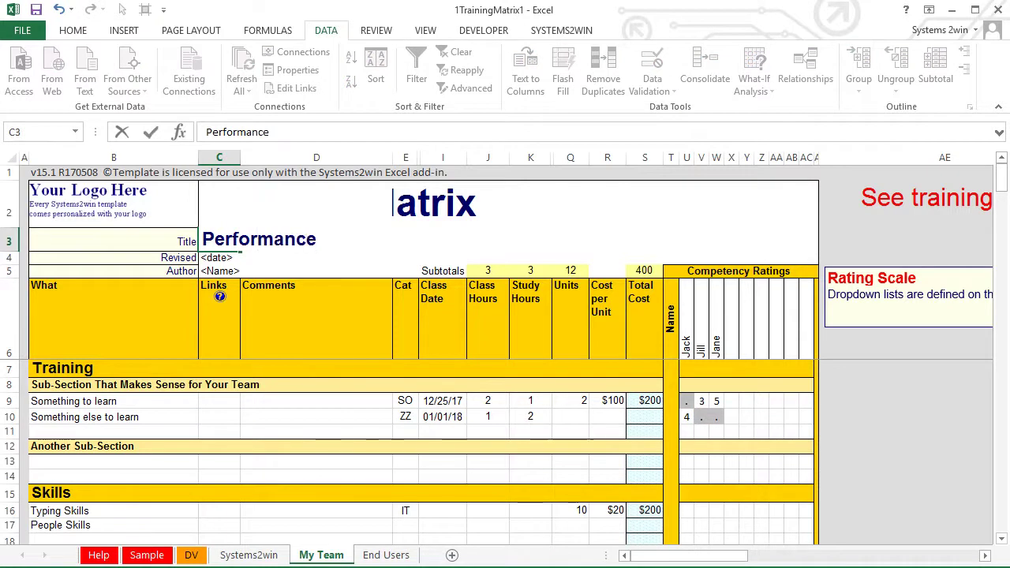
pyautogui.write(' Review')
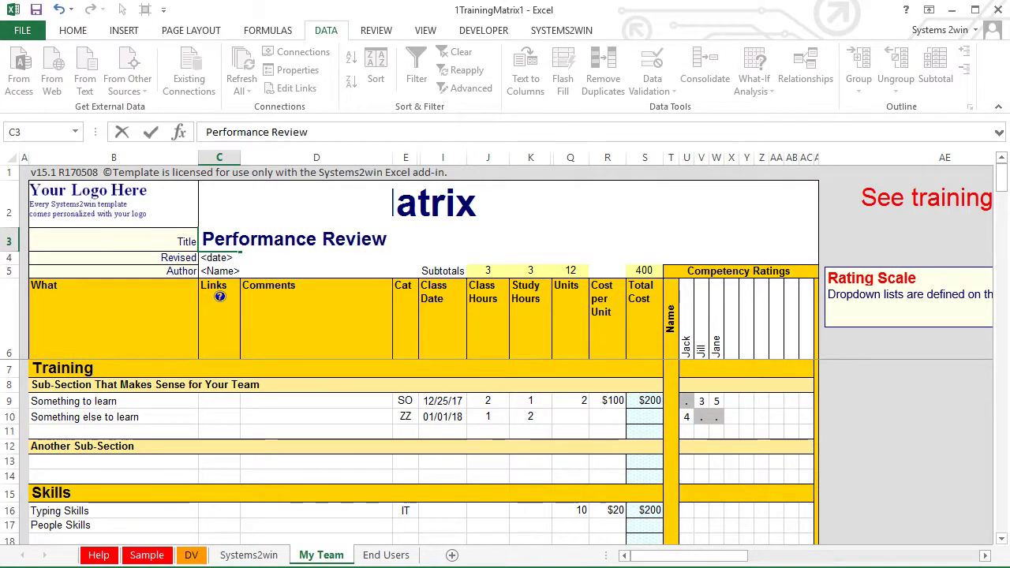
pyautogui.hotkey('ctrl', 'Return')
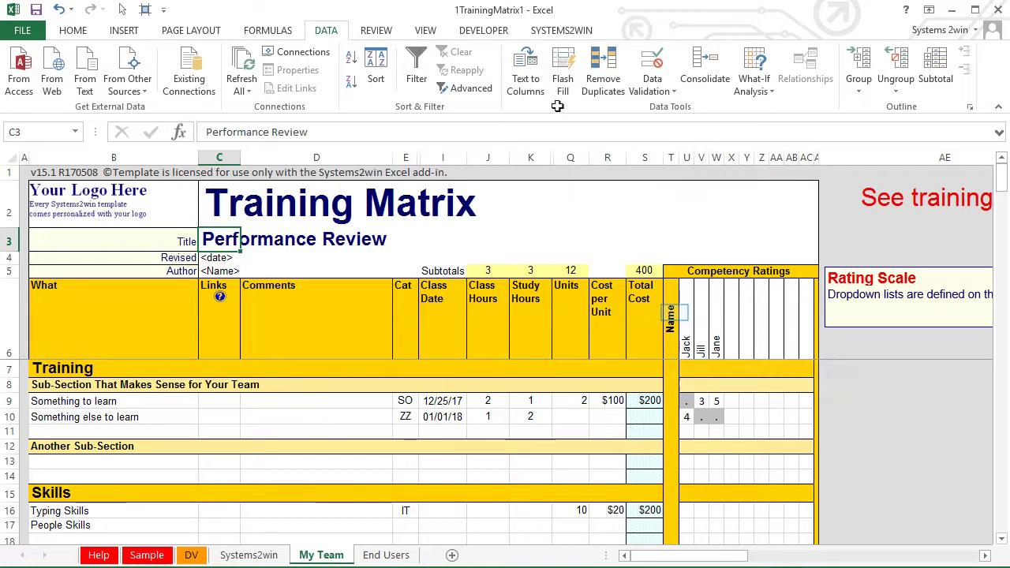
# Replace the Name heading of the Competency Ratings section in cell T6 with "Date".
pyautogui.click(671, 313)
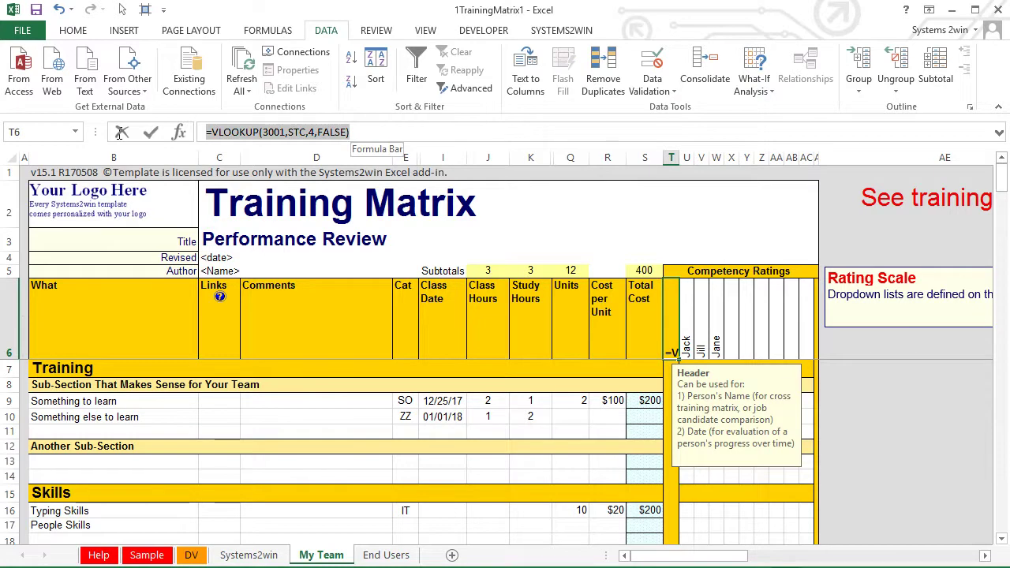
pyautogui.write('Date')
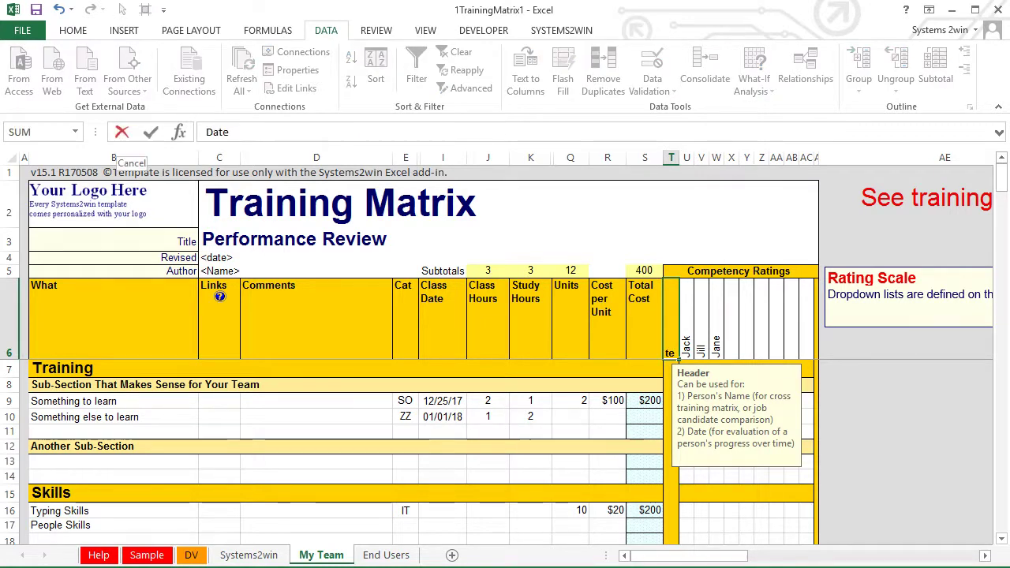
pyautogui.click(150, 131)
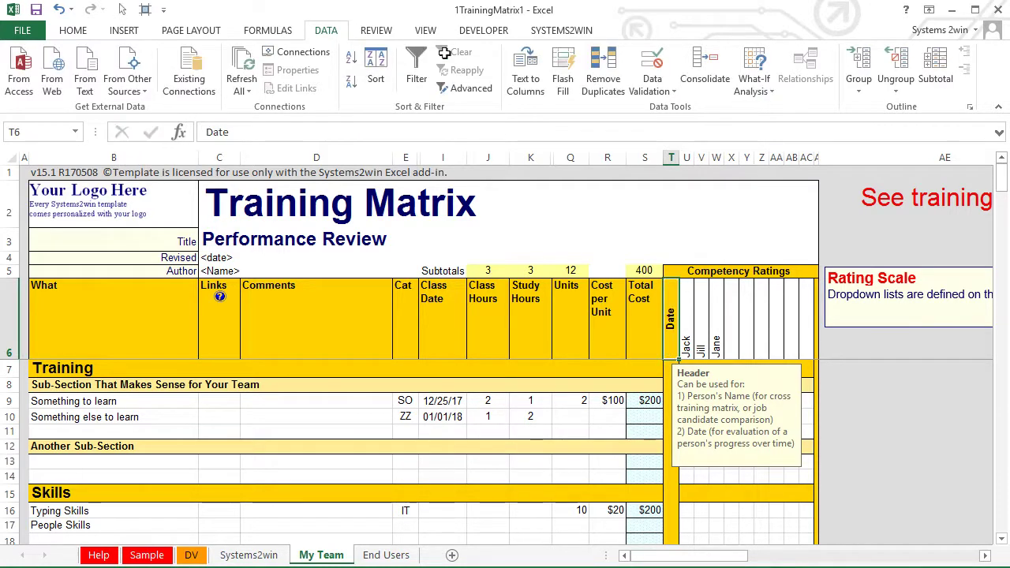
# Replace the three names in the Competency Ratings headings, U6 to W6, with the dates 1/1/2018, 2/1/2018 and 3/1/2018.
pyautogui.click(689, 330)
pyautogui.write('1/1/18')
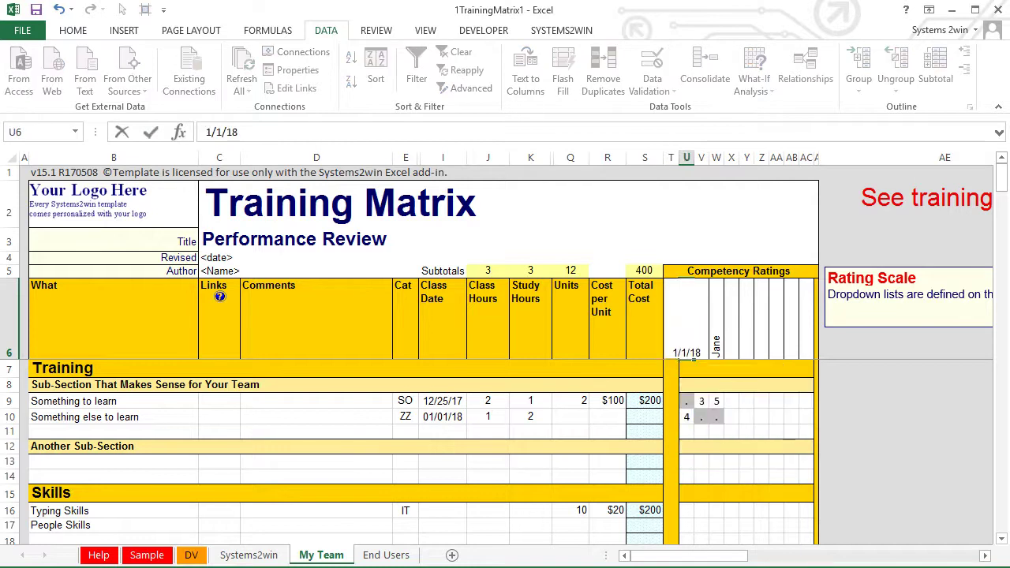
pyautogui.press('Tab')
pyautogui.write('2/1/19')
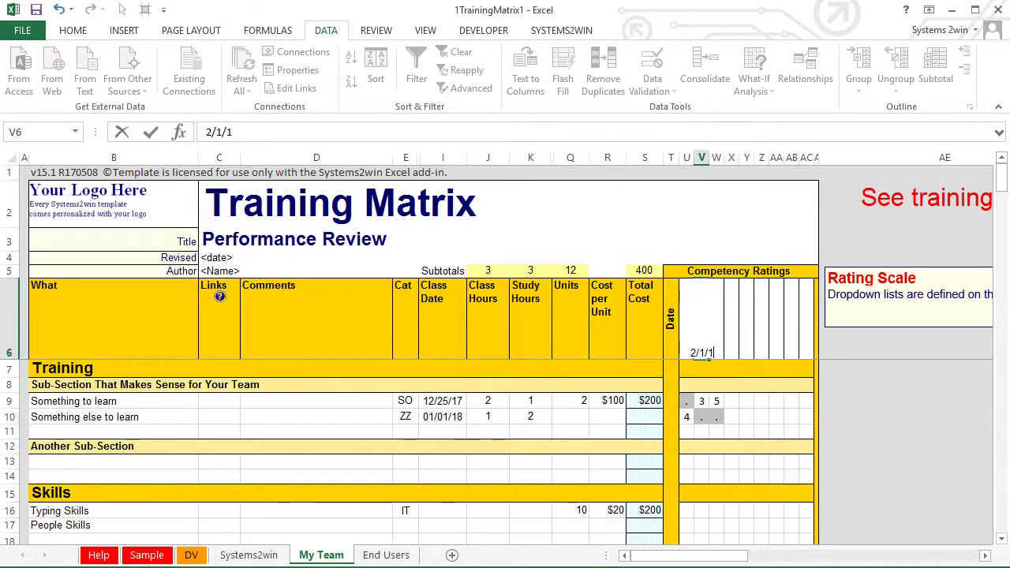
pyautogui.press('Tab')
pyautogui.write('3/1/')
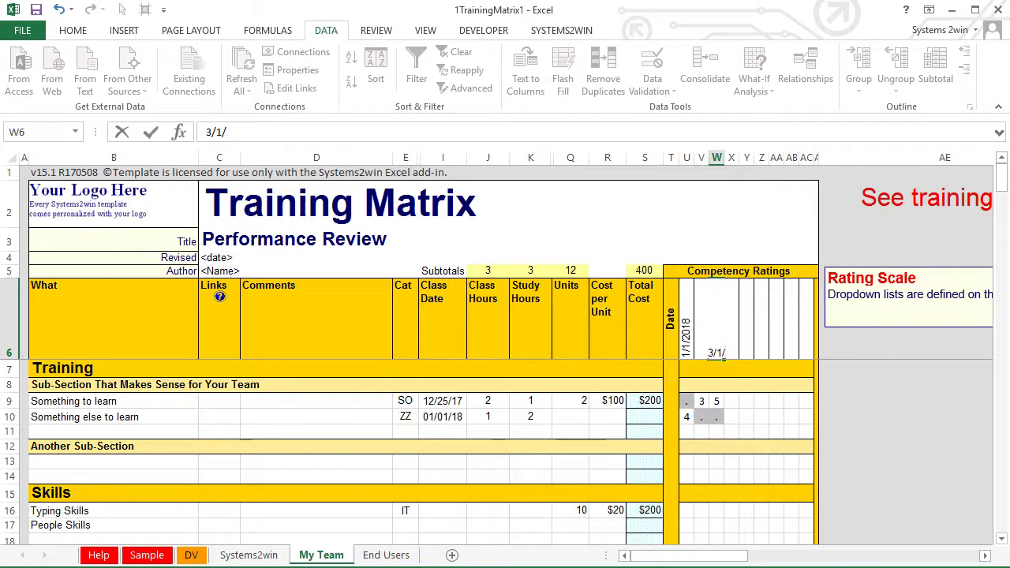
pyautogui.write('2018')
pyautogui.click(776, 432)
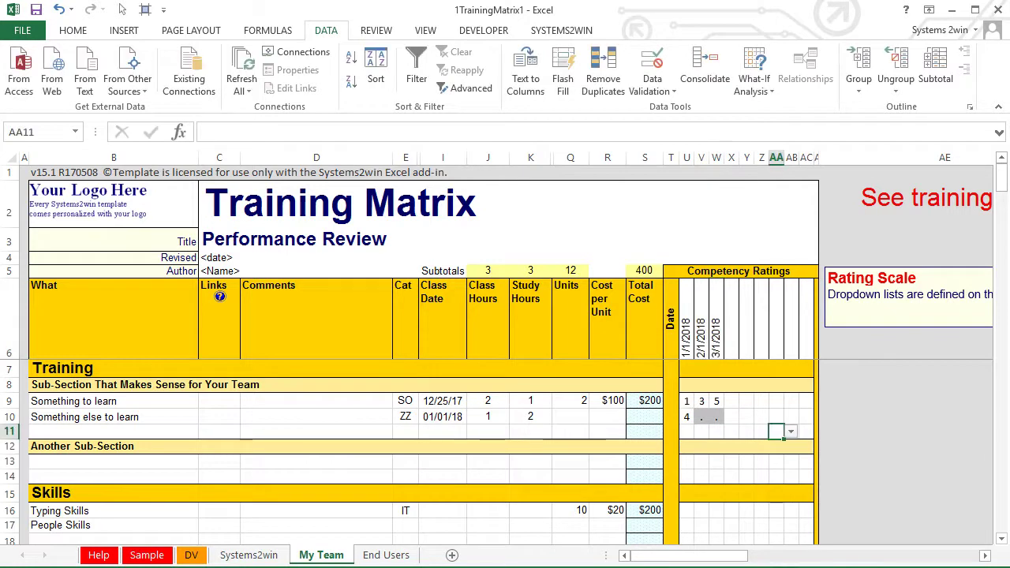